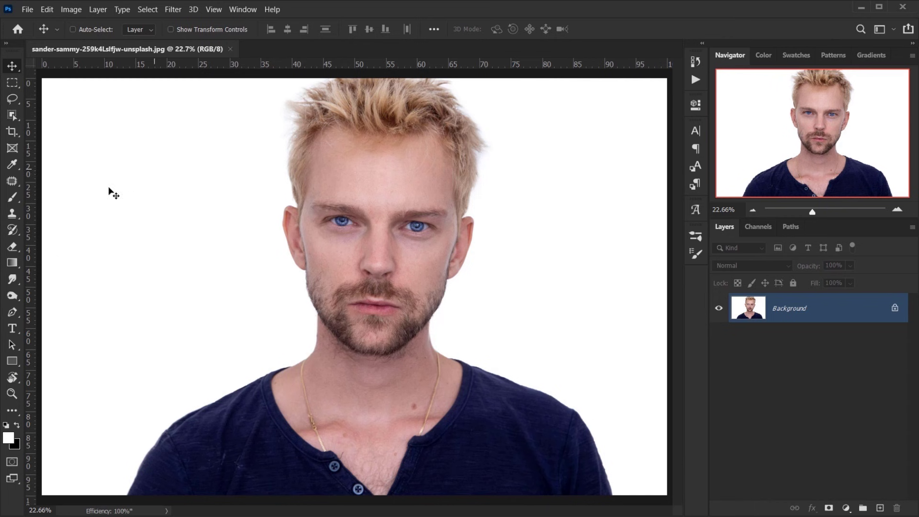
Select the man automatically using the Object Selection tool's Select Subject command
{"action": "left_click", "coordinate": [12, 115]}
{"action": "left_click", "coordinate": [42, 116]}
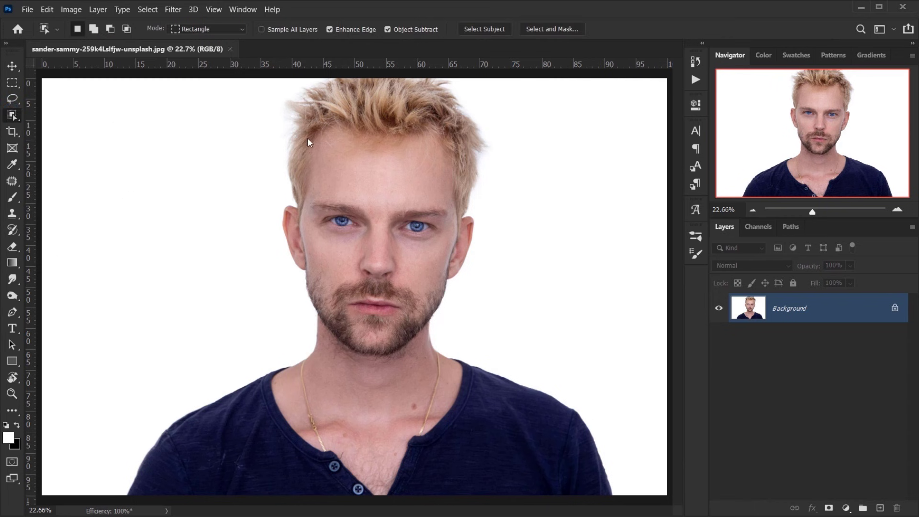
{"action": "left_click", "coordinate": [494, 31]}
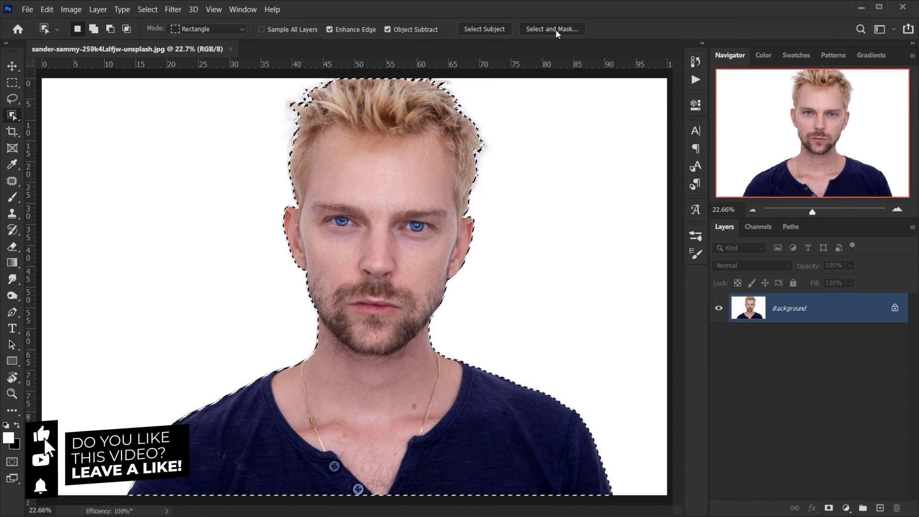
Refine the subject selection in Select and Mask with Smooth set to 50, and apply it
{"action": "left_click", "coordinate": [541, 29]}
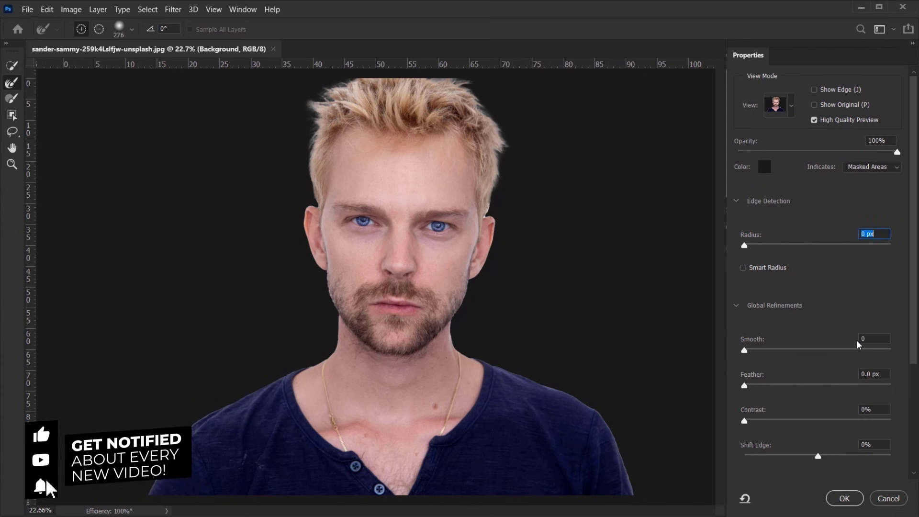
{"action": "left_click", "coordinate": [874, 338]}
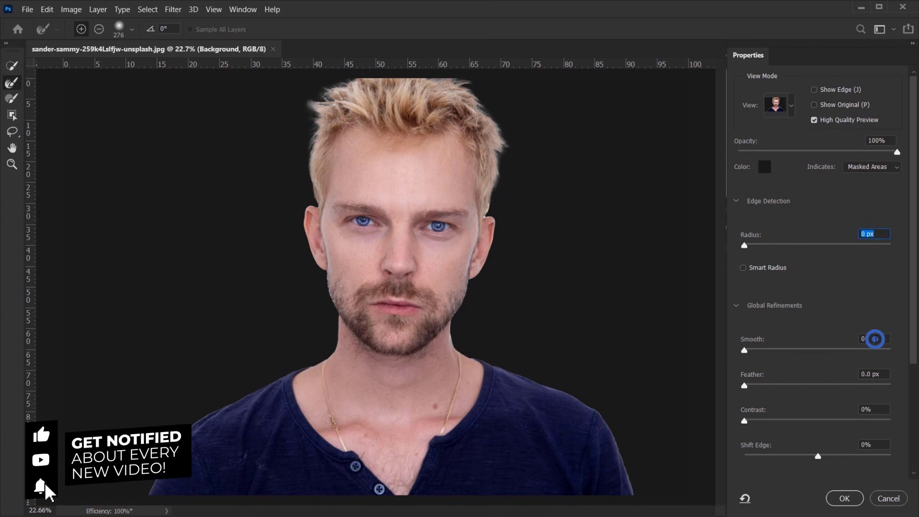
{"action": "type", "text": "5"}
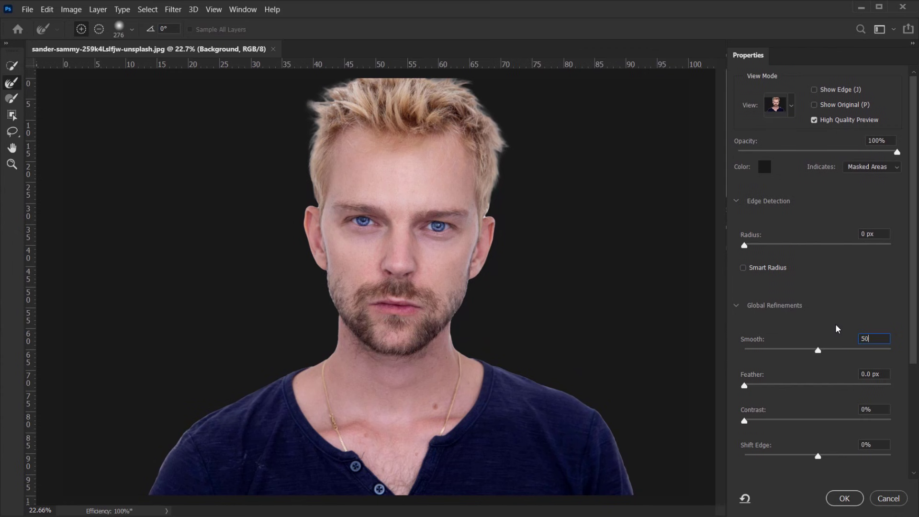
{"action": "left_click", "coordinate": [882, 234]}
{"action": "left_click", "coordinate": [845, 498]}
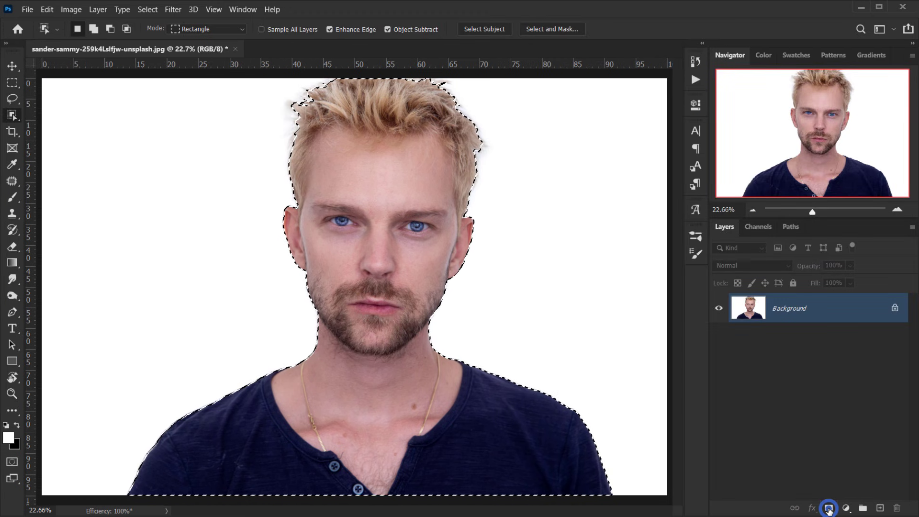
Mask out the white background using the selection and rename the layer MOdel
{"action": "left_click", "coordinate": [833, 309]}
{"action": "double_click", "coordinate": [833, 309]}
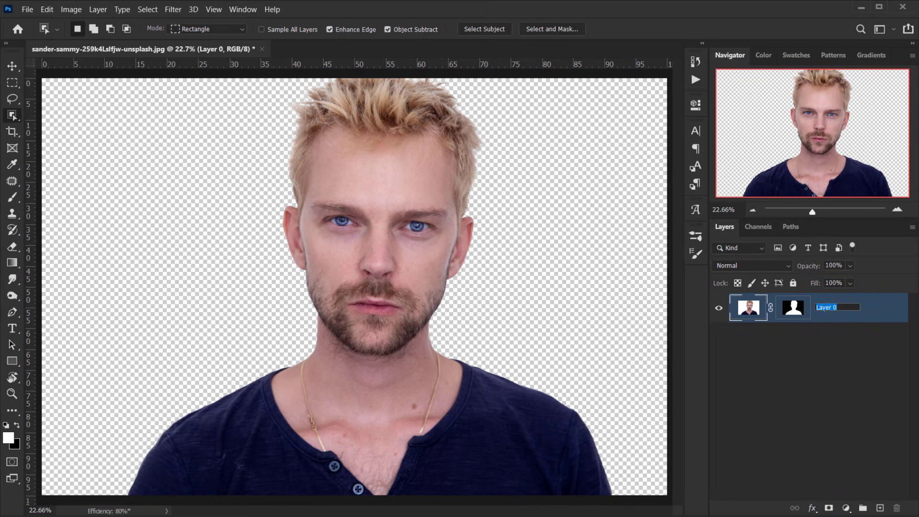
{"action": "type", "text": "MOdel"}
{"action": "key", "text": "Return"}
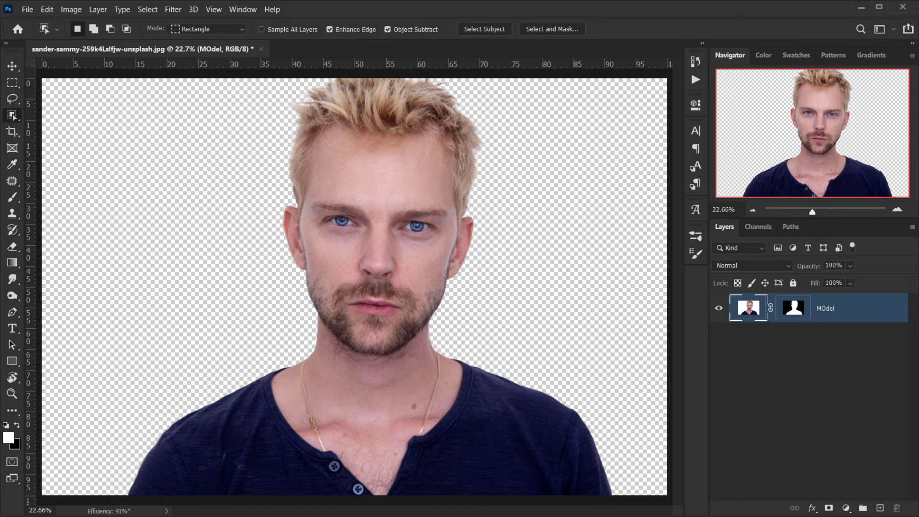
Convert the MOdel layer to a smart object
{"action": "right_click", "coordinate": [849, 309]}
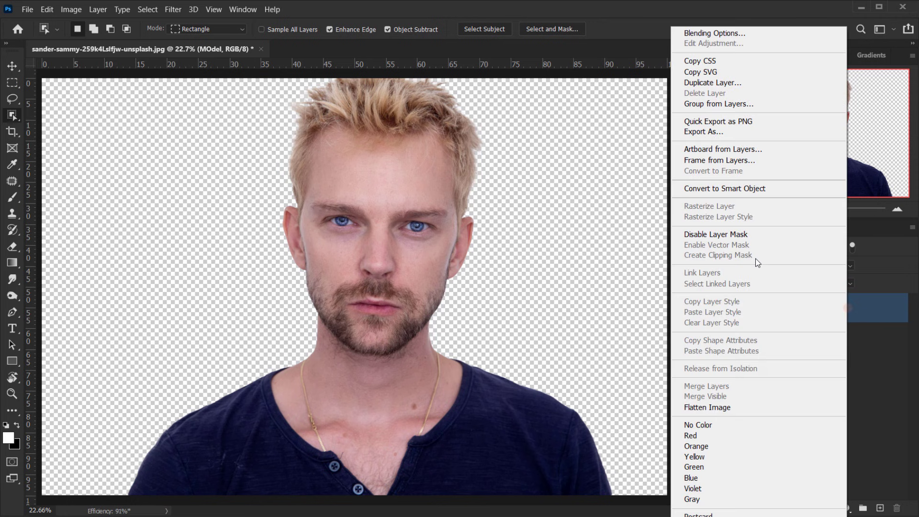
{"action": "left_click", "coordinate": [736, 188]}
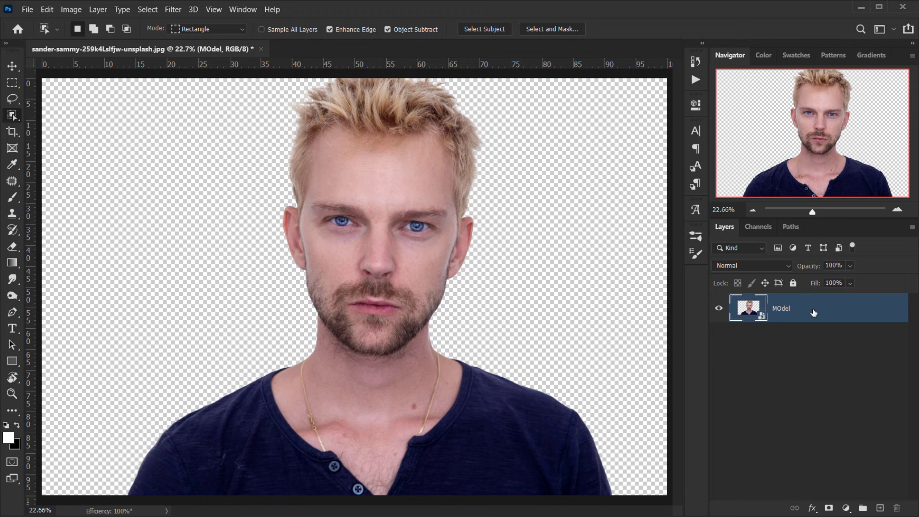
{"action": "scroll", "coordinate": [492, 312], "scroll_direction": "down", "scroll_amount": 4}
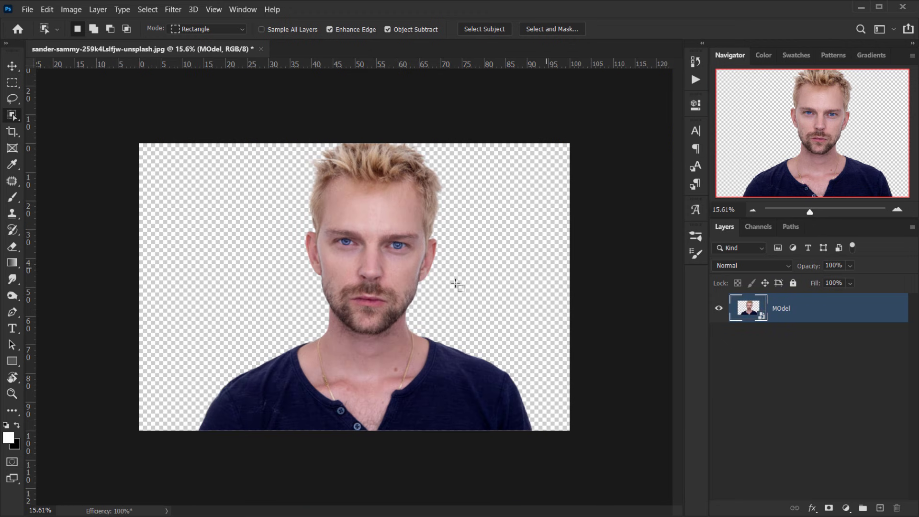
{"action": "scroll", "coordinate": [457, 284], "scroll_direction": "up", "scroll_amount": 2}
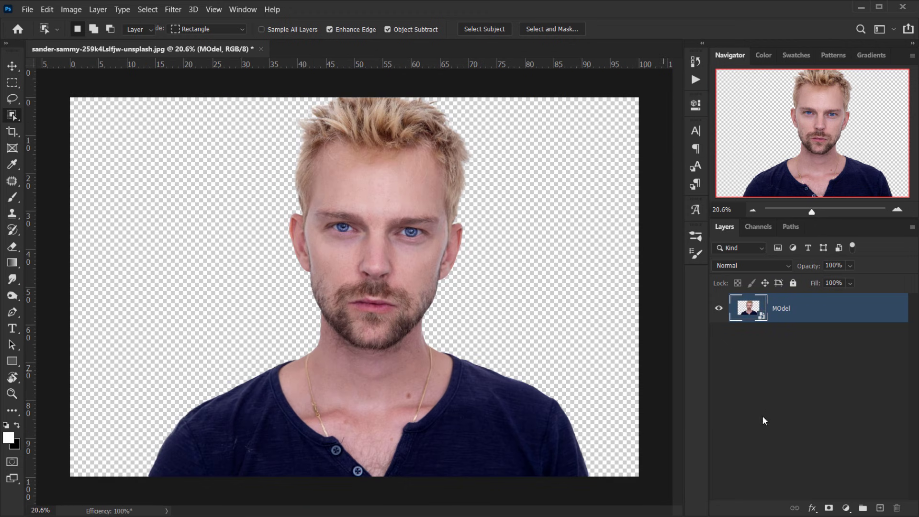
Add a Solid Color fill layer with brightness 10% (1a1a1a) and place it beneath the MOdel layer
{"action": "key", "text": "v"}
{"action": "left_click", "coordinate": [847, 508]}
{"action": "left_click", "coordinate": [875, 288]}
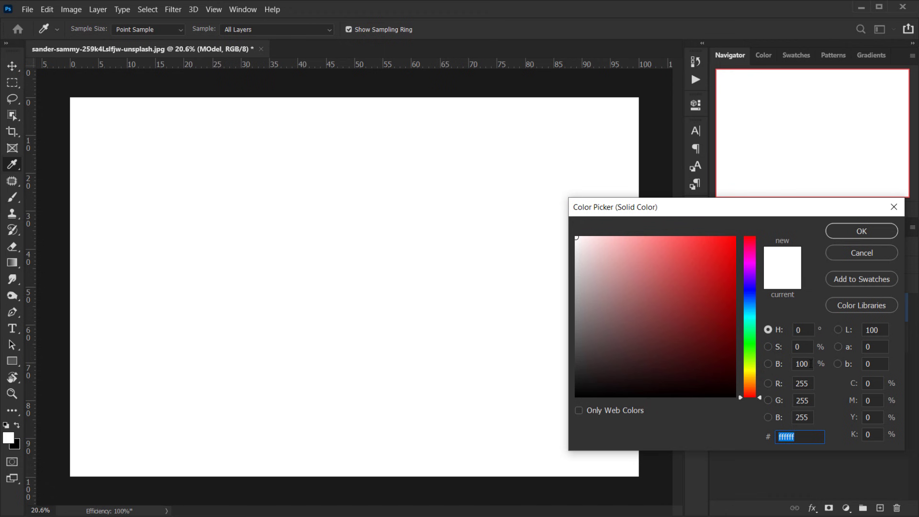
{"action": "left_click", "coordinate": [811, 363]}
{"action": "type", "text": "10"}
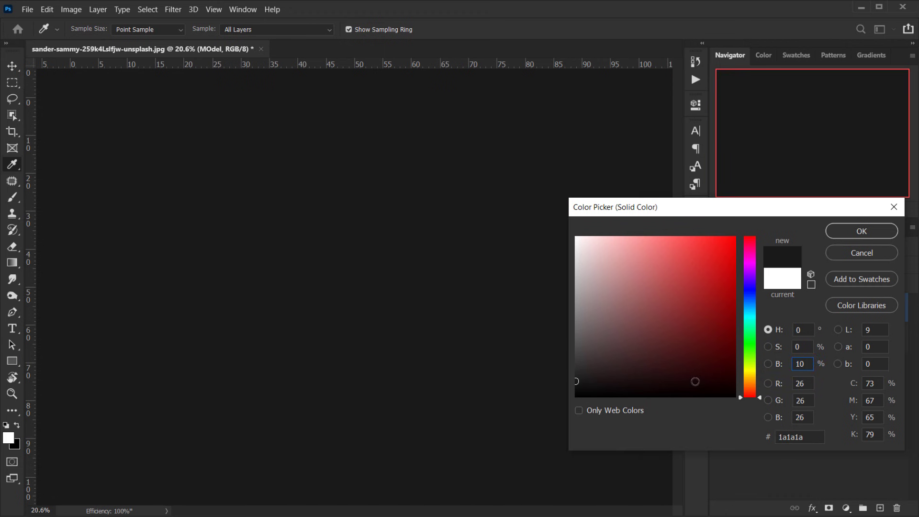
{"action": "left_click", "coordinate": [856, 230]}
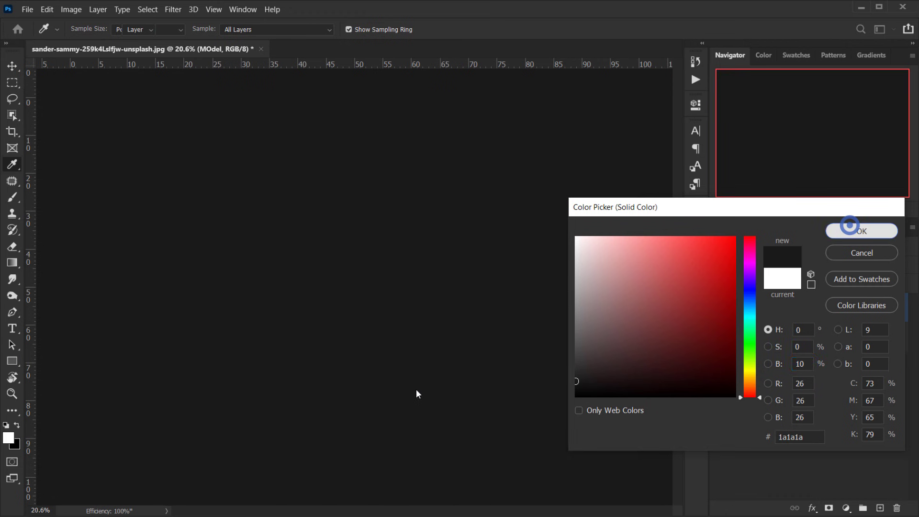
{"action": "left_click_drag", "start_coordinate": [834, 309], "coordinate": [833, 352]}
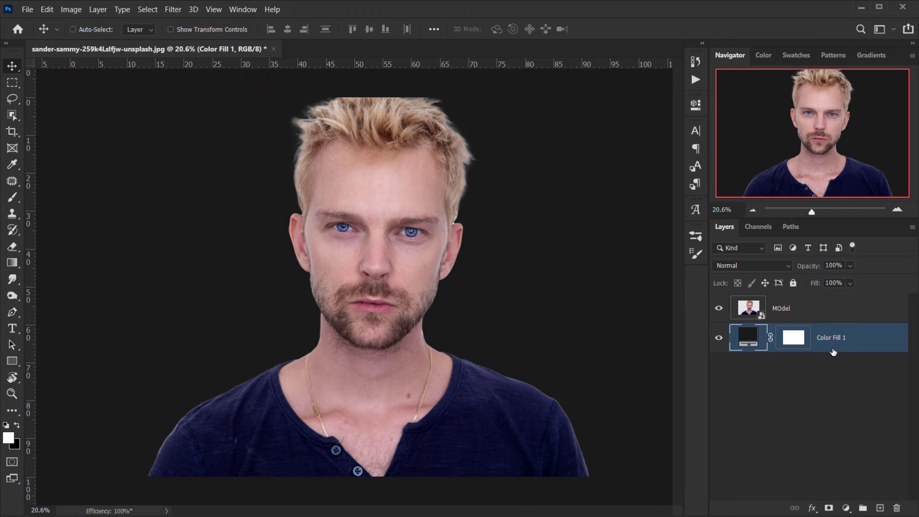
Rename the solid color fill layer BG and delete its layer mask
{"action": "double_click", "coordinate": [832, 338]}
{"action": "type", "text": "BG"}
{"action": "key", "text": "Return"}
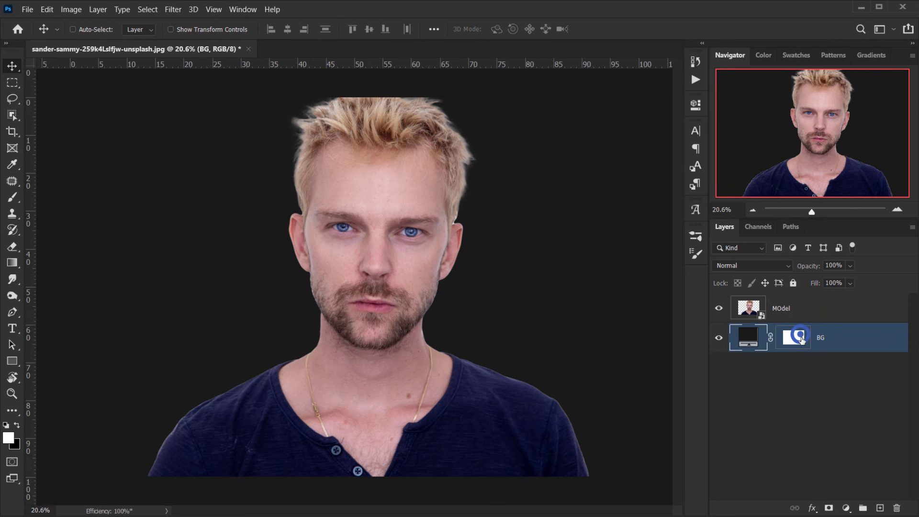
{"action": "left_click_drag", "start_coordinate": [792, 336], "coordinate": [909, 508]}
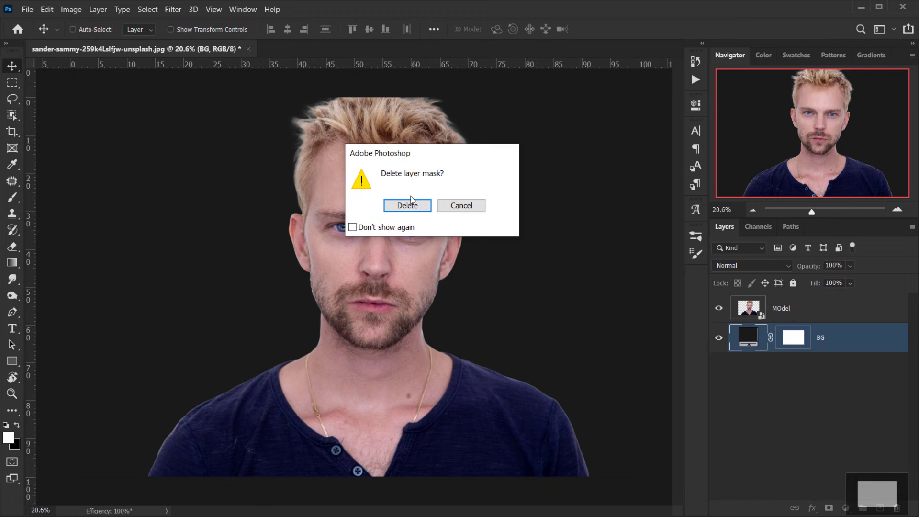
{"action": "left_click", "coordinate": [408, 205]}
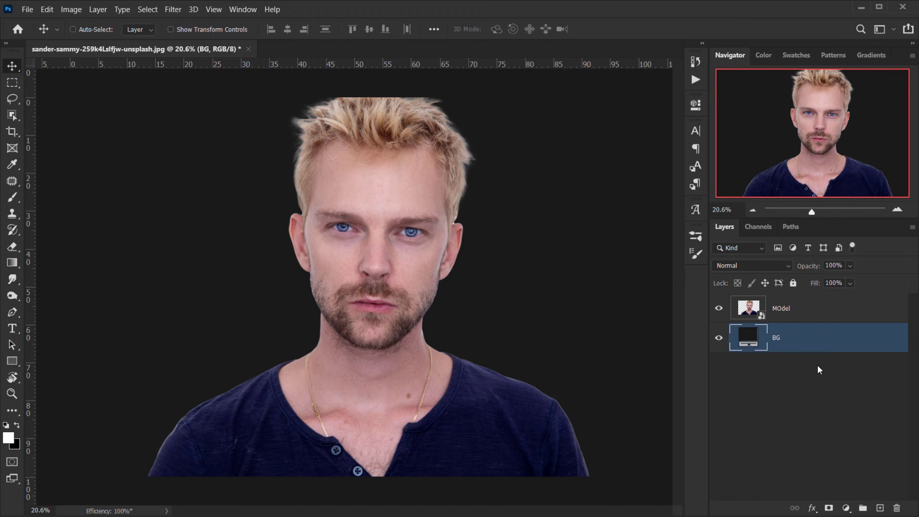
{"action": "scroll", "coordinate": [242, 201], "scroll_direction": "down", "scroll_amount": 1}
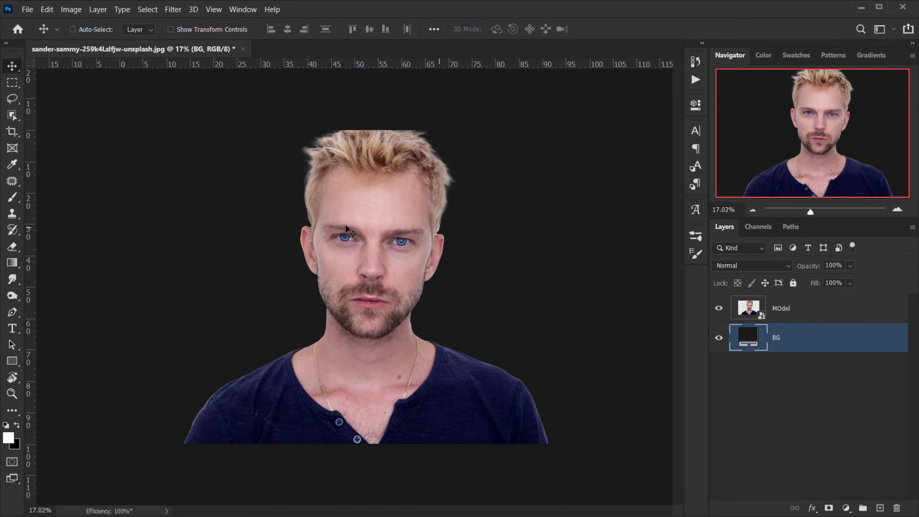
{"action": "scroll", "coordinate": [187, 203], "scroll_direction": "up", "scroll_amount": 2}
{"action": "scroll", "coordinate": [328, 204], "scroll_direction": "down", "scroll_amount": 1}
{"action": "scroll", "coordinate": [246, 295], "scroll_direction": "down", "scroll_amount": 3}
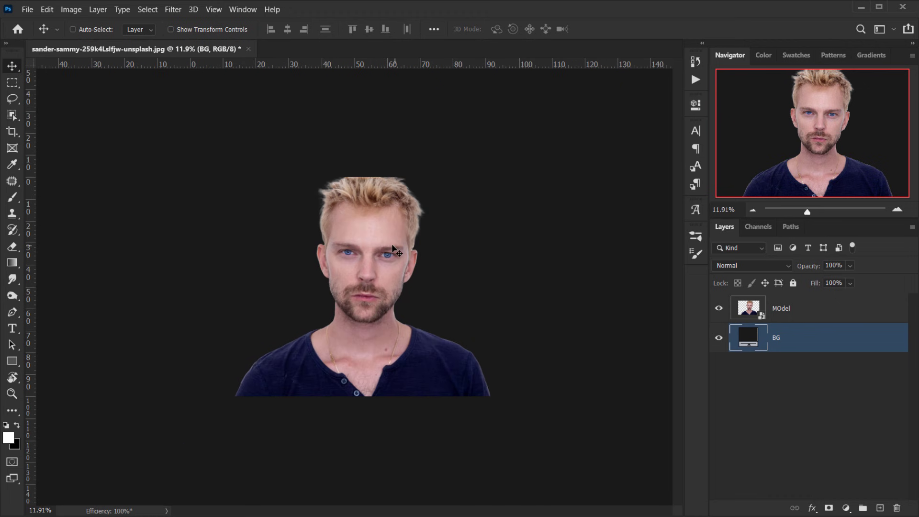
{"action": "scroll", "coordinate": [225, 280], "scroll_direction": "up", "scroll_amount": 4}
{"action": "scroll", "coordinate": [206, 265], "scroll_direction": "down", "scroll_amount": 3}
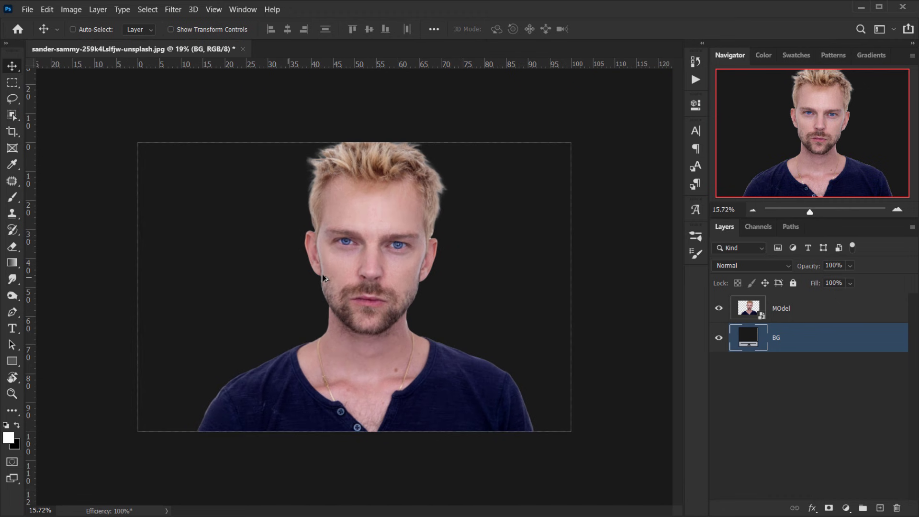
Duplicate the MOdel layer and name the copy Glitch
{"action": "left_click", "coordinate": [788, 316]}
{"action": "scroll", "coordinate": [287, 295], "scroll_direction": "up", "scroll_amount": 3}
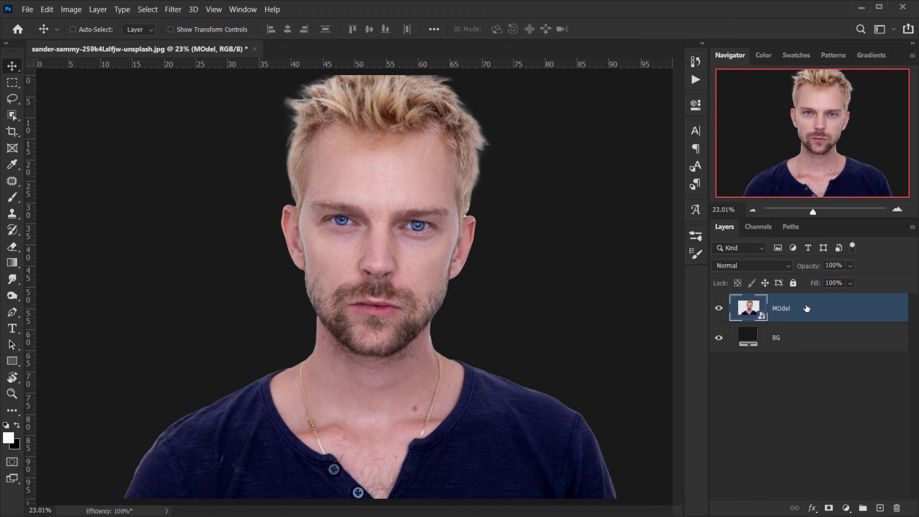
{"action": "scroll", "coordinate": [306, 264], "scroll_direction": "down", "scroll_amount": 3}
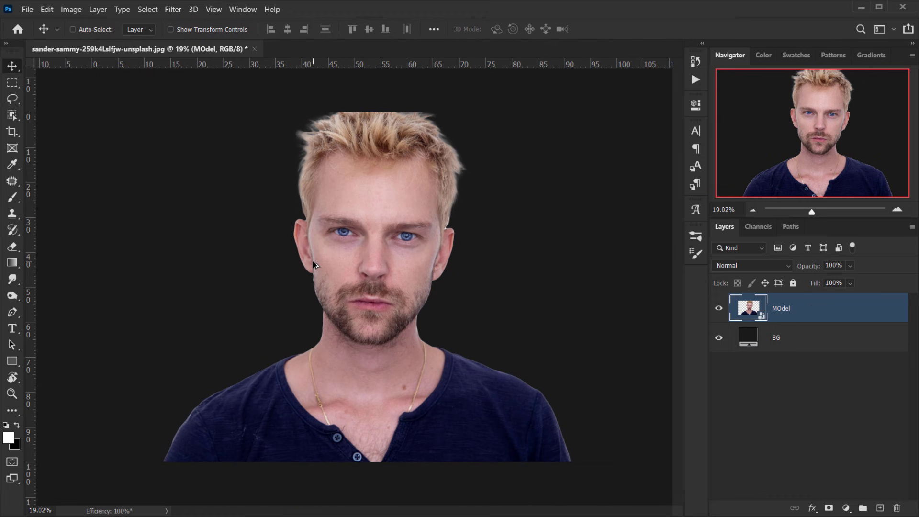
{"action": "scroll", "coordinate": [319, 264], "scroll_direction": "up", "scroll_amount": 1}
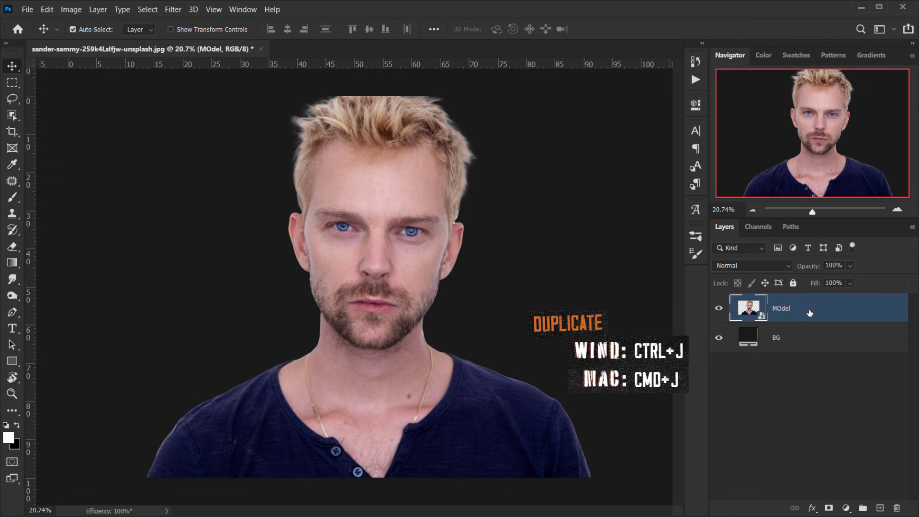
{"action": "key", "text": "ctrl+j"}
{"action": "double_click", "coordinate": [785, 309]}
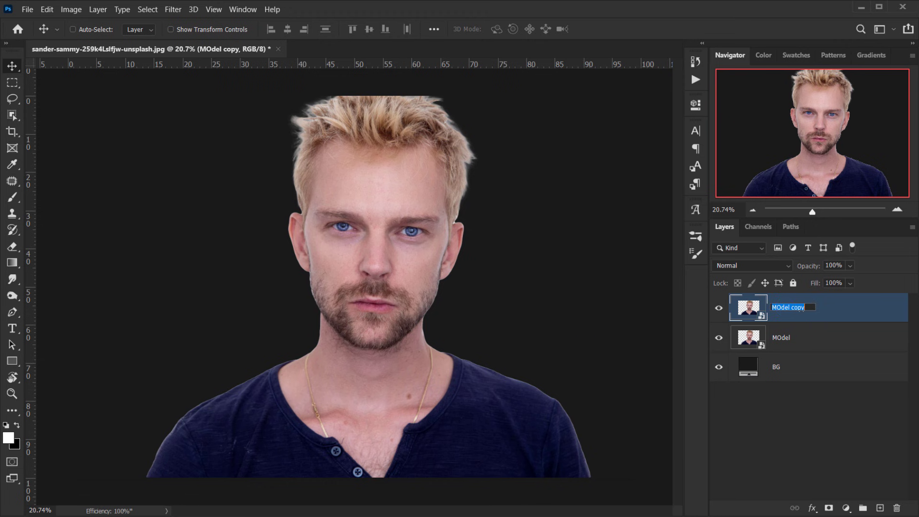
{"action": "type", "text": "Glitch"}
{"action": "key", "text": "Return"}
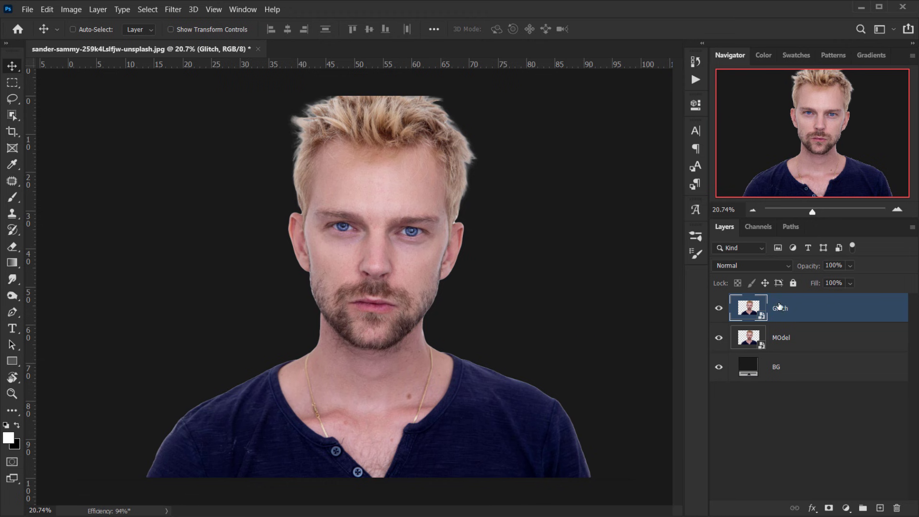
Start the Wave distortion filter on the Glitch layer and choose the Square wave type
{"action": "left_click", "coordinate": [173, 9]}
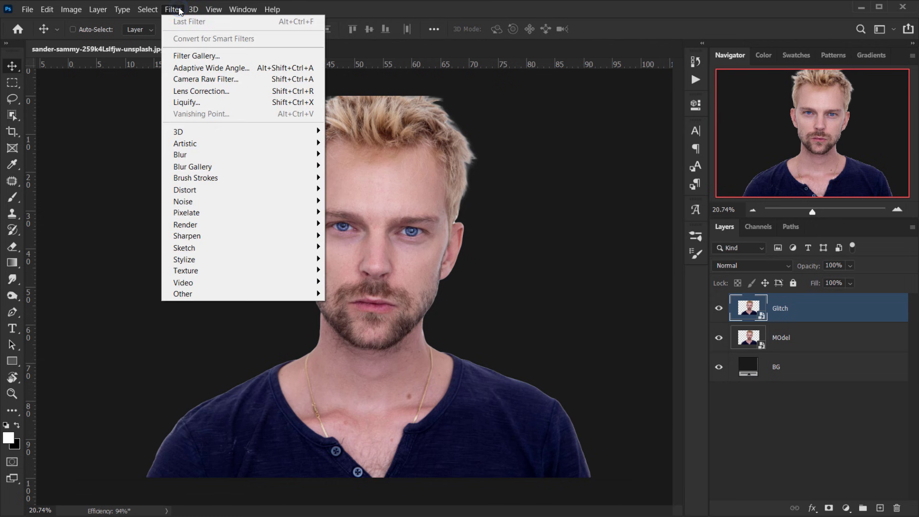
{"action": "mouse_move", "coordinate": [203, 190]}
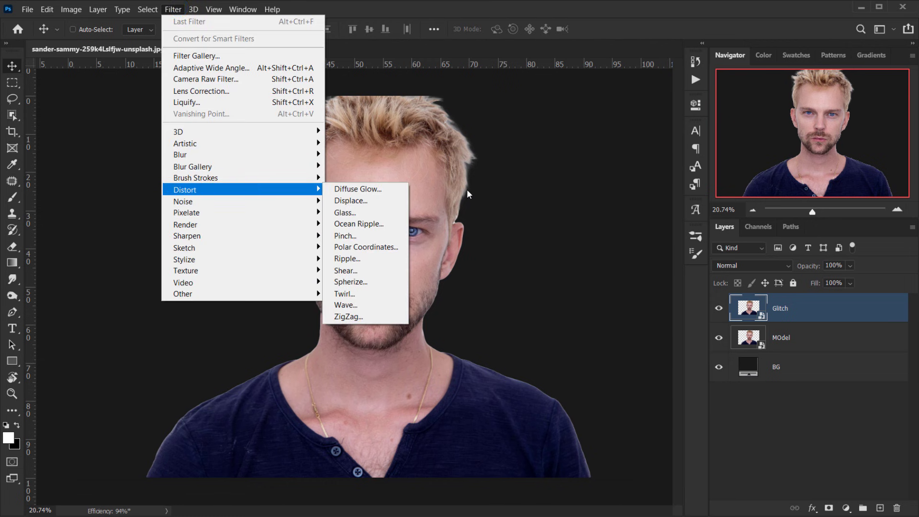
{"action": "left_click", "coordinate": [346, 305]}
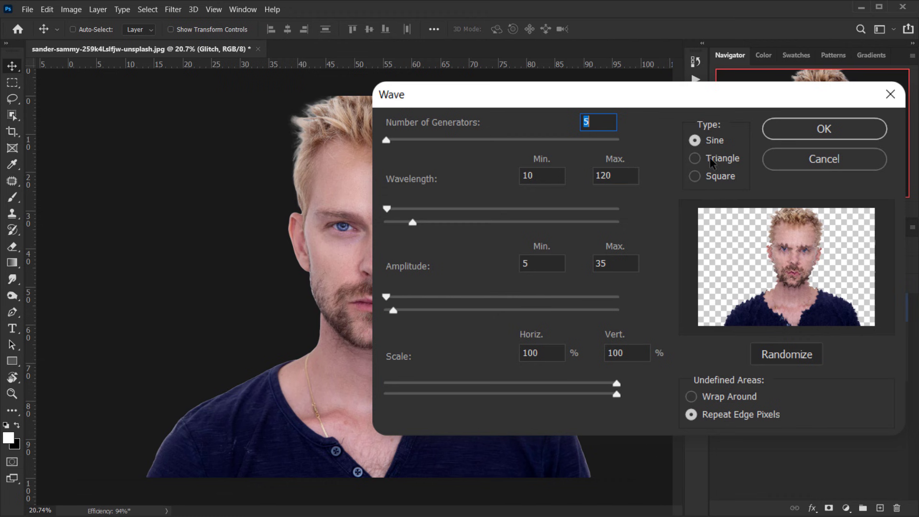
{"action": "left_click", "coordinate": [707, 177]}
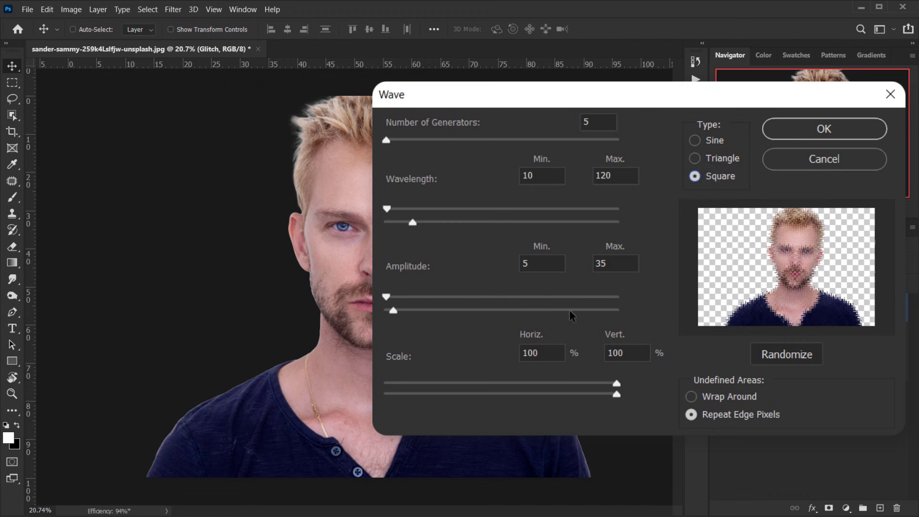
Try maximum Wave amplitudes of 368, 241 and 83, and reset the number of generators to 5
{"action": "left_click_drag", "start_coordinate": [394, 310], "coordinate": [470, 310]}
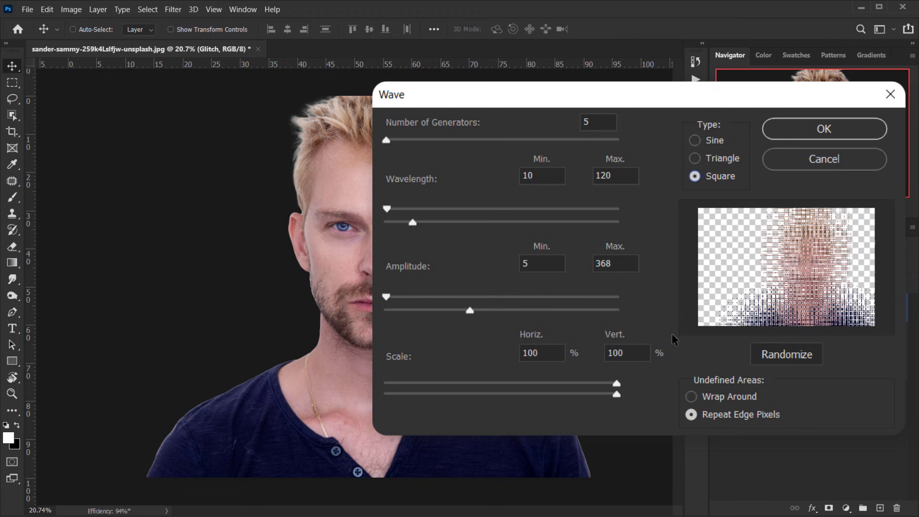
{"action": "left_click_drag", "start_coordinate": [470, 310], "coordinate": [440, 310]}
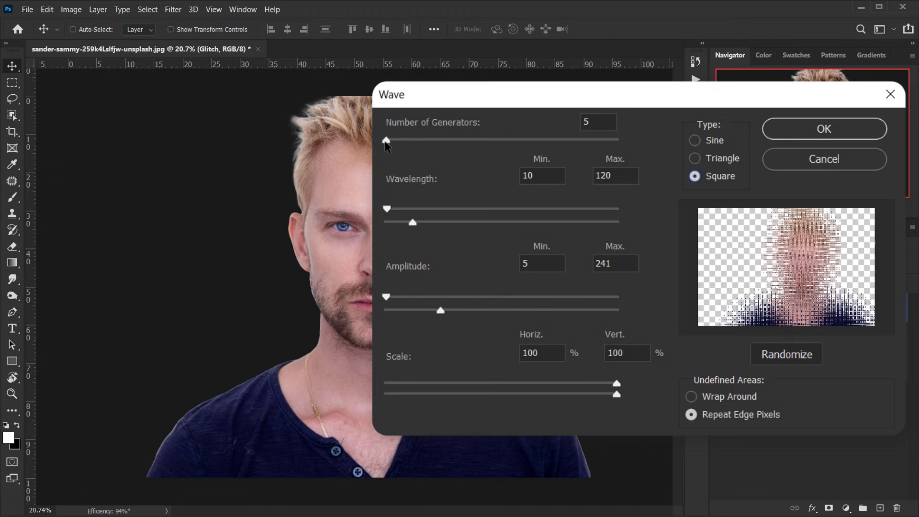
{"action": "mouse_move", "coordinate": [386, 141]}
{"action": "left_mouse_down"}
{"action": "mouse_move", "coordinate": [459, 140]}
{"action": "mouse_move", "coordinate": [386, 145]}
{"action": "left_mouse_up"}
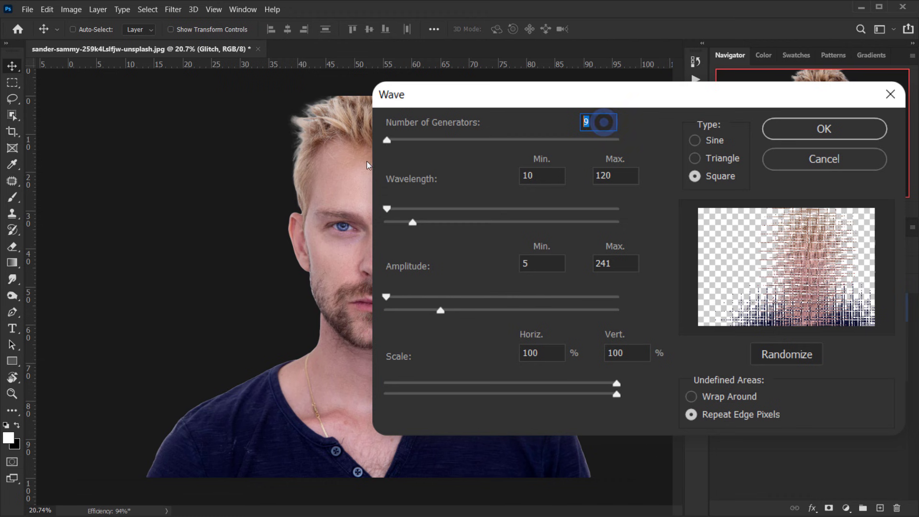
{"action": "type", "text": "5"}
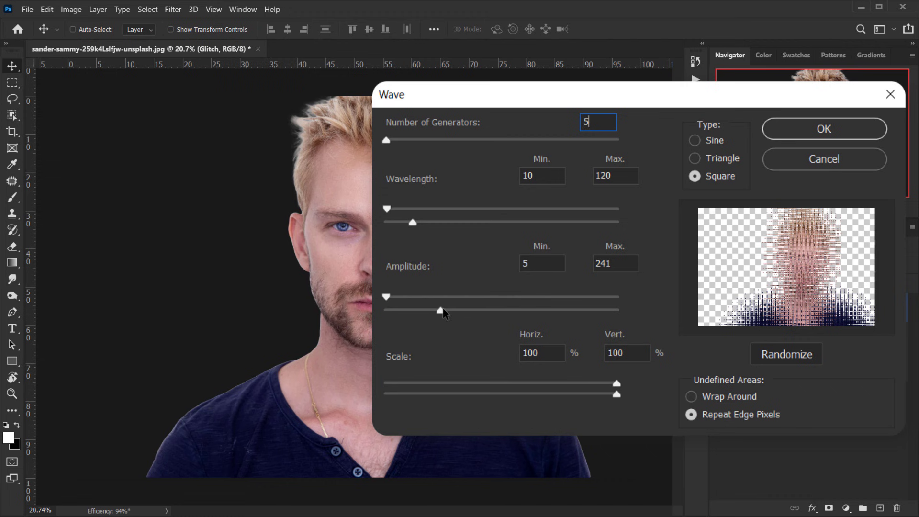
{"action": "left_click_drag", "start_coordinate": [440, 311], "coordinate": [408, 311]}
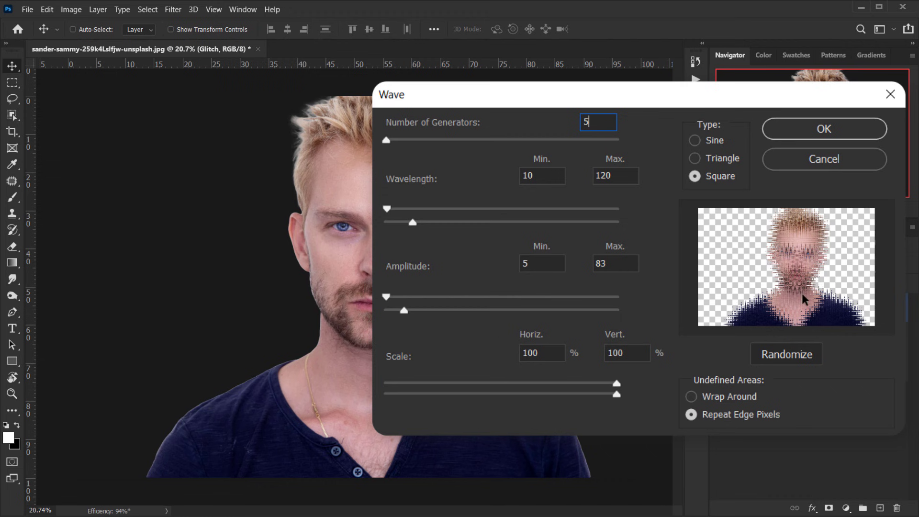
Set the Wave filter's scale to 59% horizontal and 1% vertical so the distortion runs sideways
{"action": "left_click_drag", "start_coordinate": [617, 383], "coordinate": [385, 383]}
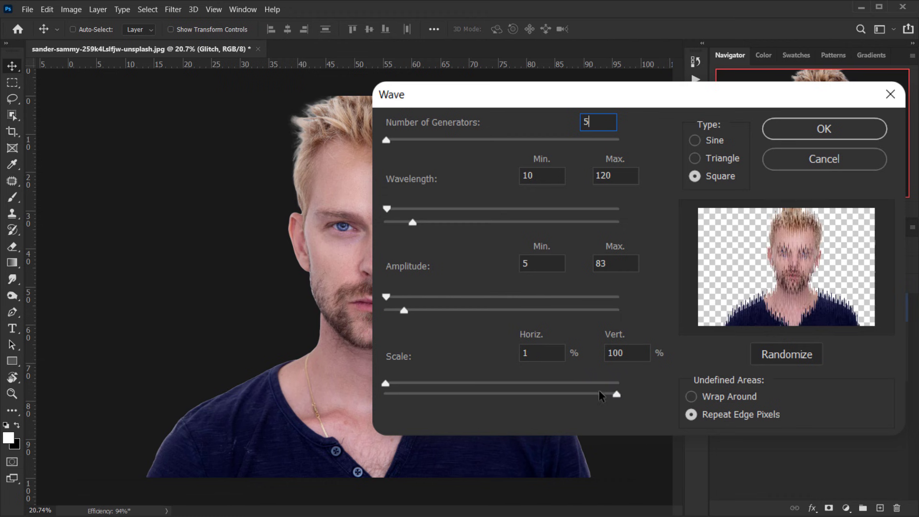
{"action": "left_click", "coordinate": [618, 393]}
{"action": "mouse_move", "coordinate": [619, 396]}
{"action": "left_mouse_down"}
{"action": "mouse_move", "coordinate": [385, 394]}
{"action": "mouse_move", "coordinate": [386, 383]}
{"action": "mouse_move", "coordinate": [564, 370]}
{"action": "mouse_move", "coordinate": [560, 382]}
{"action": "mouse_move", "coordinate": [453, 393]}
{"action": "mouse_move", "coordinate": [479, 383]}
{"action": "mouse_move", "coordinate": [618, 382]}
{"action": "left_mouse_up"}
{"action": "left_click_drag", "start_coordinate": [553, 378], "coordinate": [522, 382]}
{"action": "left_click", "coordinate": [560, 356]}
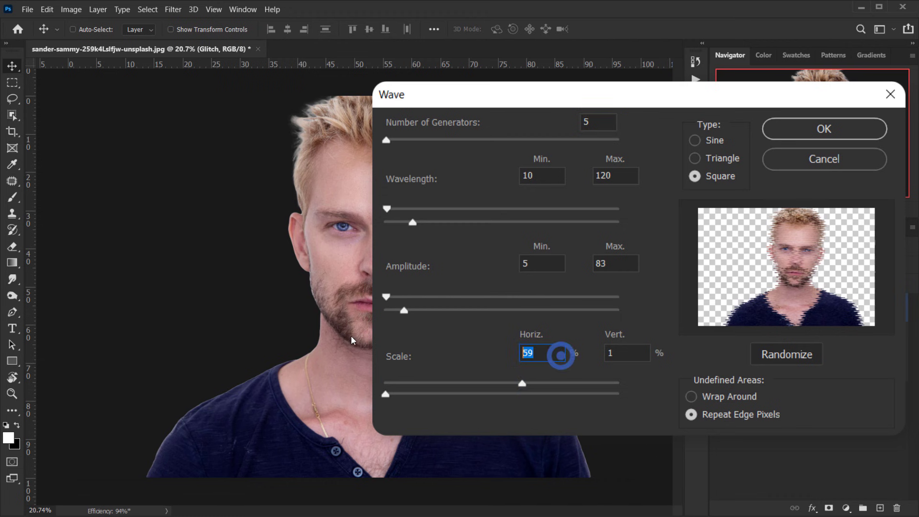
Set the Wave amplitude to a minimum of 1 and a maximum of 400
{"action": "left_click_drag", "start_coordinate": [404, 311], "coordinate": [466, 312]}
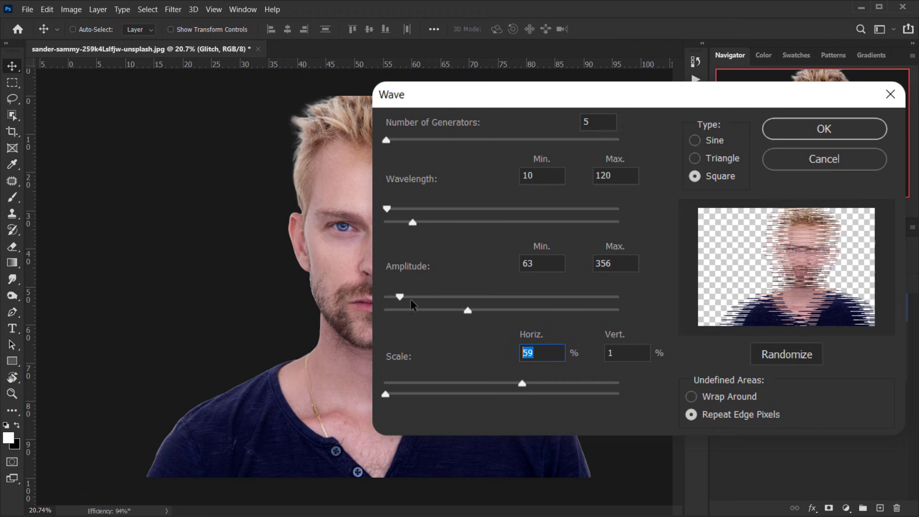
{"action": "left_click_drag", "start_coordinate": [400, 297], "coordinate": [386, 297]}
{"action": "mouse_move", "coordinate": [469, 310]}
{"action": "left_mouse_down"}
{"action": "mouse_move", "coordinate": [516, 310]}
{"action": "mouse_move", "coordinate": [475, 312]}
{"action": "left_mouse_up"}
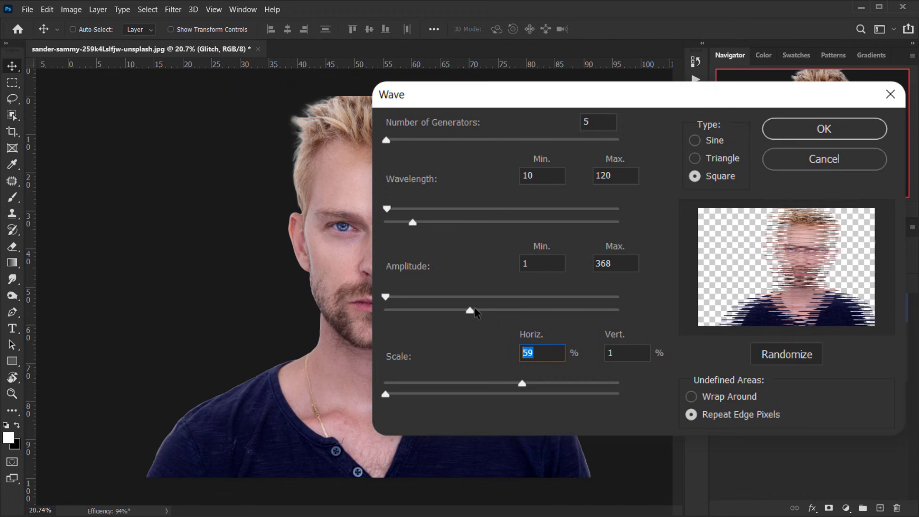
{"action": "double_click", "coordinate": [617, 263]}
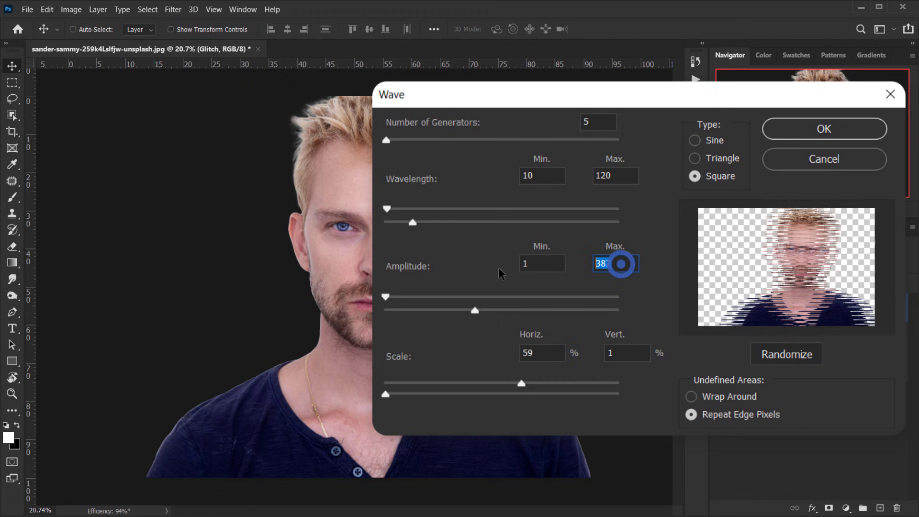
{"action": "type", "text": "400"}
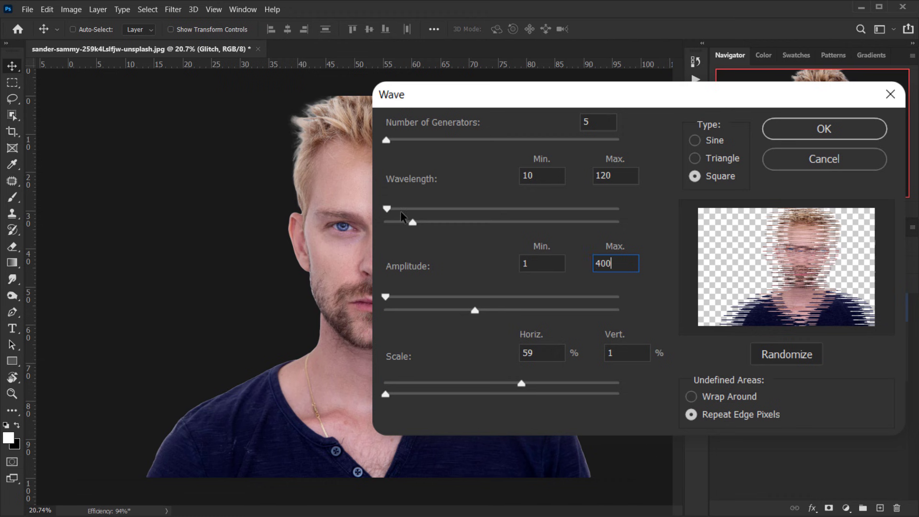
Set the Wave wavelength to a minimum of 47 and a maximum of 400
{"action": "left_click_drag", "start_coordinate": [412, 222], "coordinate": [455, 220]}
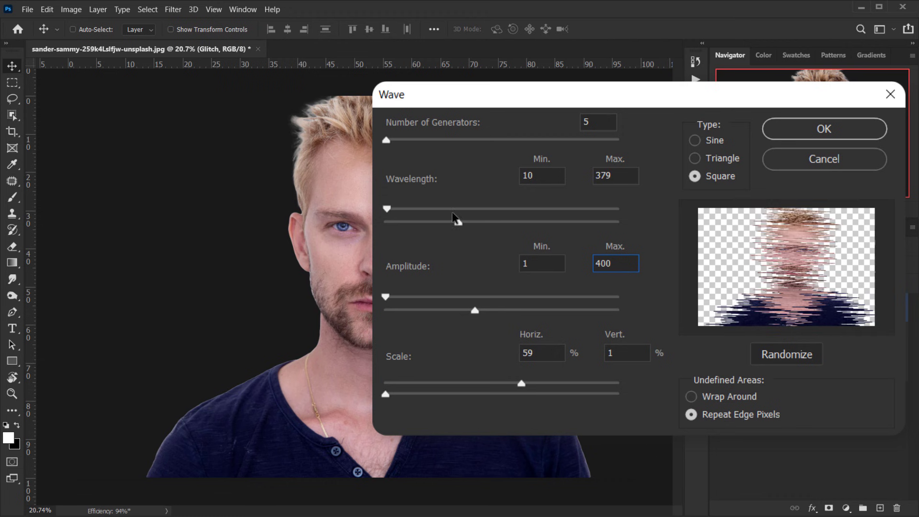
{"action": "mouse_move", "coordinate": [387, 208]}
{"action": "left_mouse_down"}
{"action": "mouse_move", "coordinate": [431, 209]}
{"action": "mouse_move", "coordinate": [372, 215]}
{"action": "mouse_move", "coordinate": [430, 210]}
{"action": "mouse_move", "coordinate": [387, 220]}
{"action": "left_mouse_up"}
{"action": "mouse_move", "coordinate": [456, 222]}
{"action": "left_mouse_down"}
{"action": "mouse_move", "coordinate": [448, 222]}
{"action": "mouse_move", "coordinate": [467, 223]}
{"action": "left_mouse_up"}
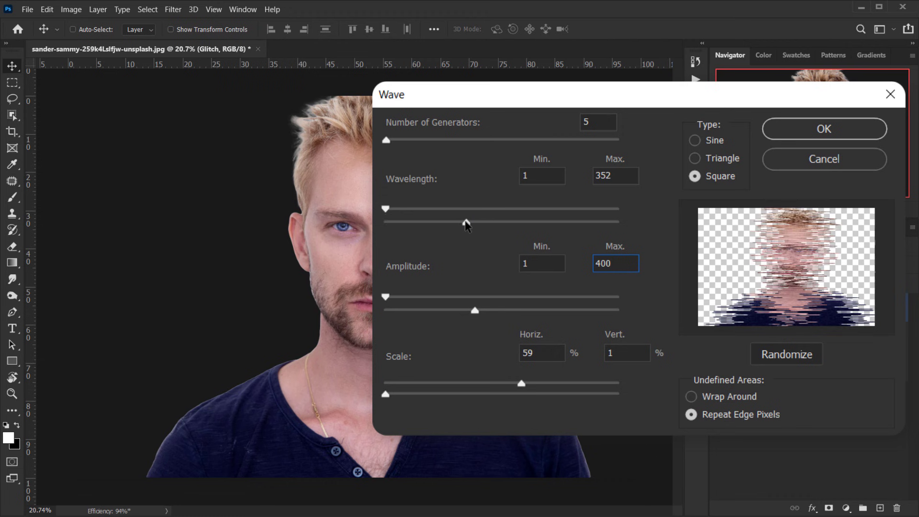
{"action": "left_click", "coordinate": [621, 178]}
{"action": "type", "text": "400"}
{"action": "left_click_drag", "start_coordinate": [389, 211], "coordinate": [398, 206]}
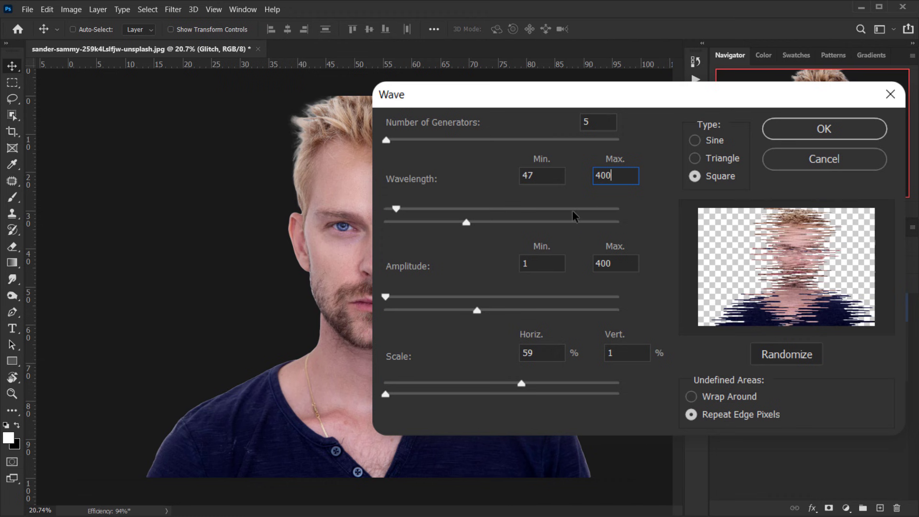
Randomize the wave pattern several times to get a different glitch distortion
{"action": "left_click", "coordinate": [790, 359]}
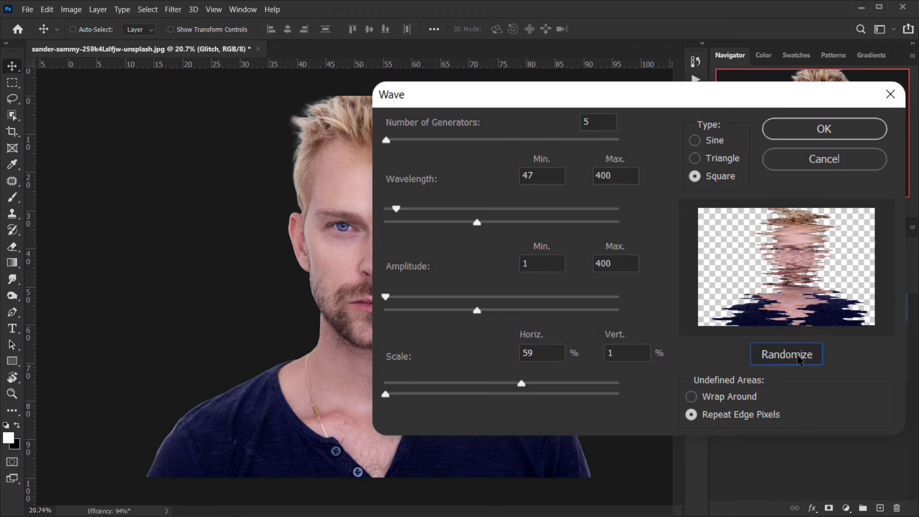
{"action": "left_click", "coordinate": [795, 360]}
{"action": "left_click", "coordinate": [790, 360]}
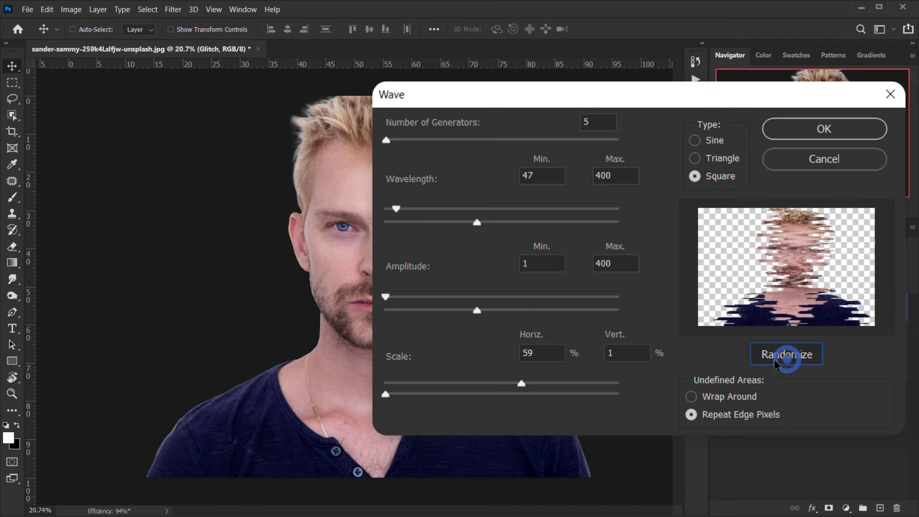
{"action": "left_click", "coordinate": [789, 360]}
{"action": "left_click", "coordinate": [790, 360]}
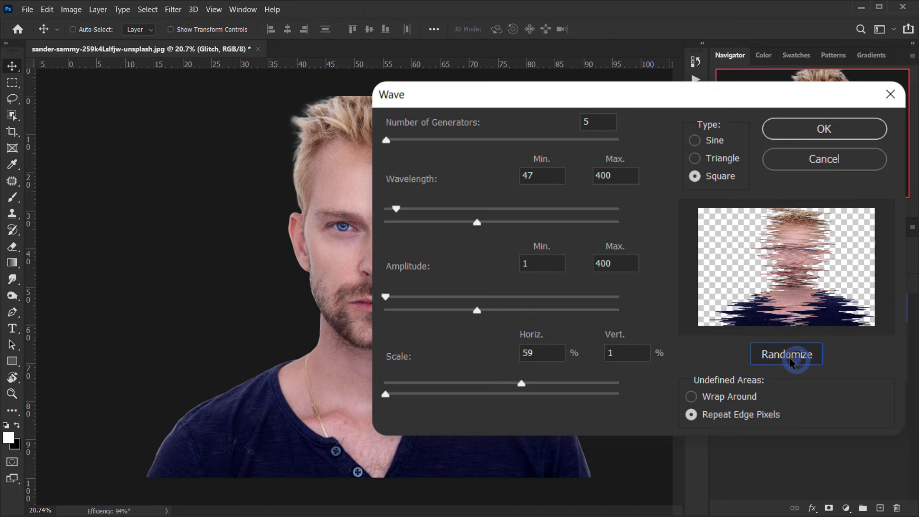
Set the wavelength to about 43 minimum and 337 maximum, and apply the Wave filter to the Glitch layer
{"action": "left_click_drag", "start_coordinate": [474, 220], "coordinate": [462, 224]}
{"action": "left_click_drag", "start_coordinate": [392, 207], "coordinate": [395, 209]}
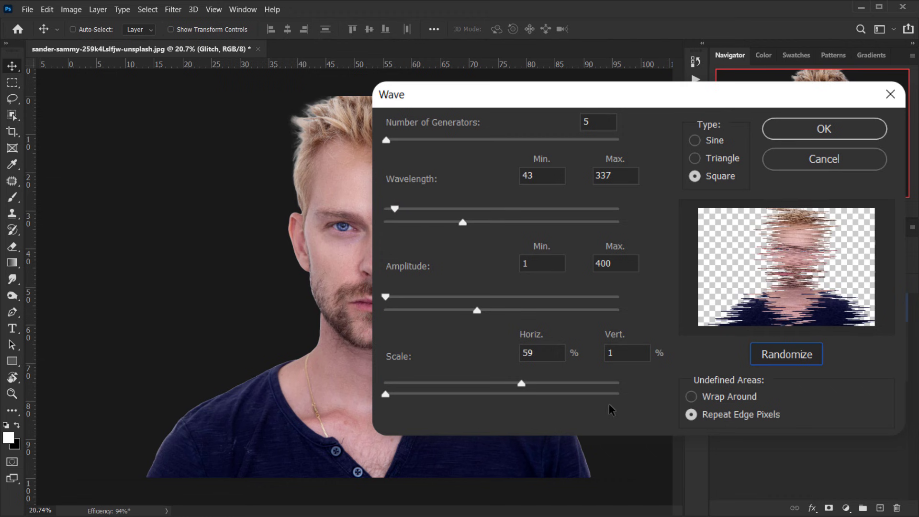
{"action": "left_click", "coordinate": [863, 129]}
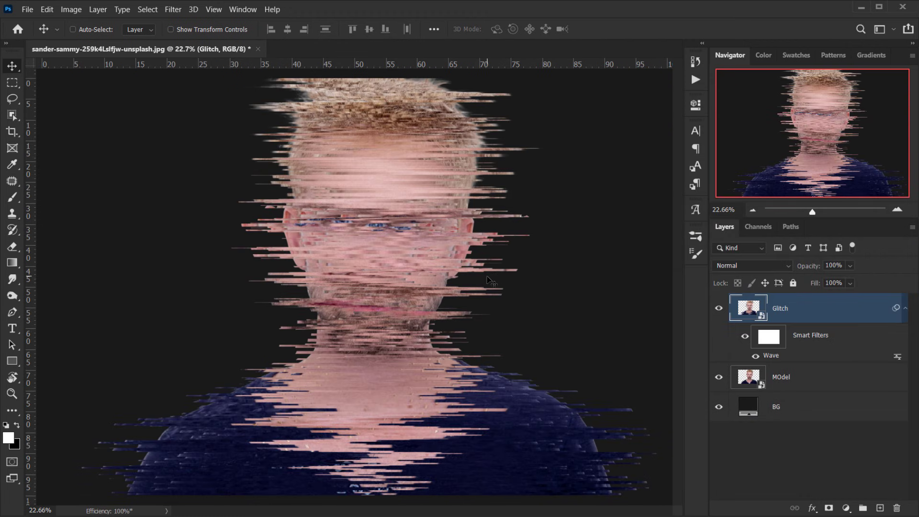
Inspect the distorted portrait up close and review the settings of the Glitch layer's Wave smart filter
{"action": "scroll", "coordinate": [228, 329], "scroll_direction": "up", "scroll_amount": 1}
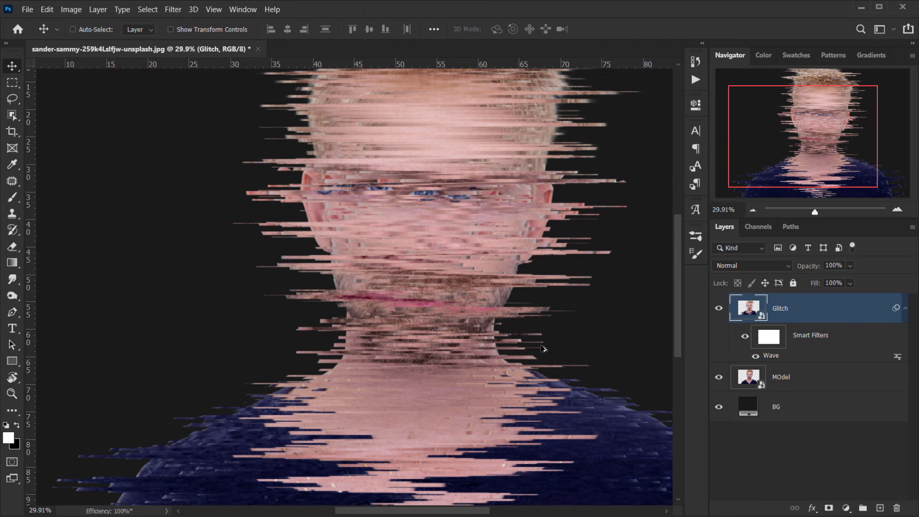
{"action": "scroll", "coordinate": [498, 337], "scroll_direction": "down", "scroll_amount": 3}
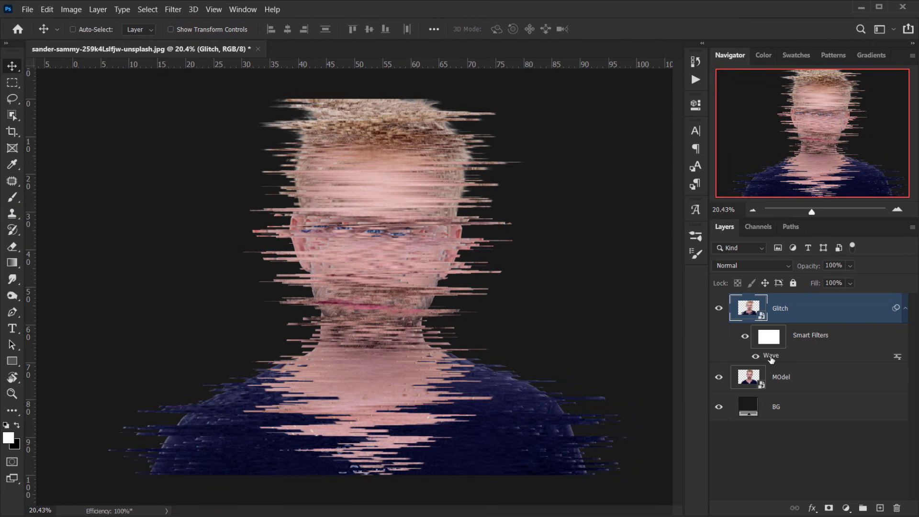
{"action": "double_click", "coordinate": [771, 356]}
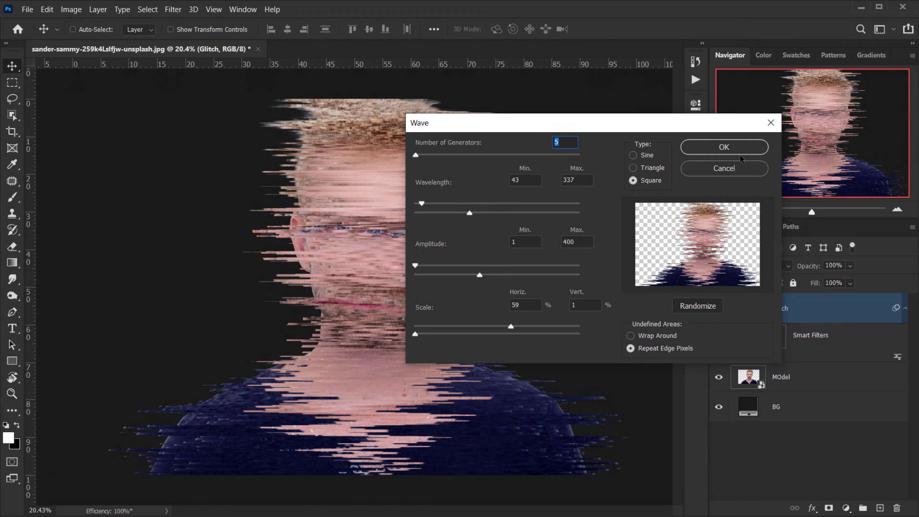
{"action": "left_click", "coordinate": [739, 151]}
{"action": "scroll", "coordinate": [330, 303], "scroll_direction": "up", "scroll_amount": 2}
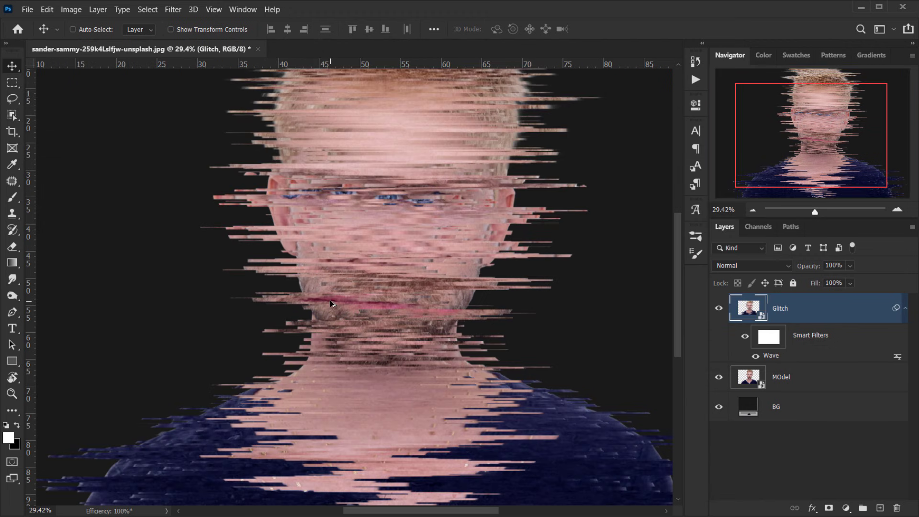
{"action": "scroll", "coordinate": [331, 303], "scroll_direction": "down", "scroll_amount": 3}
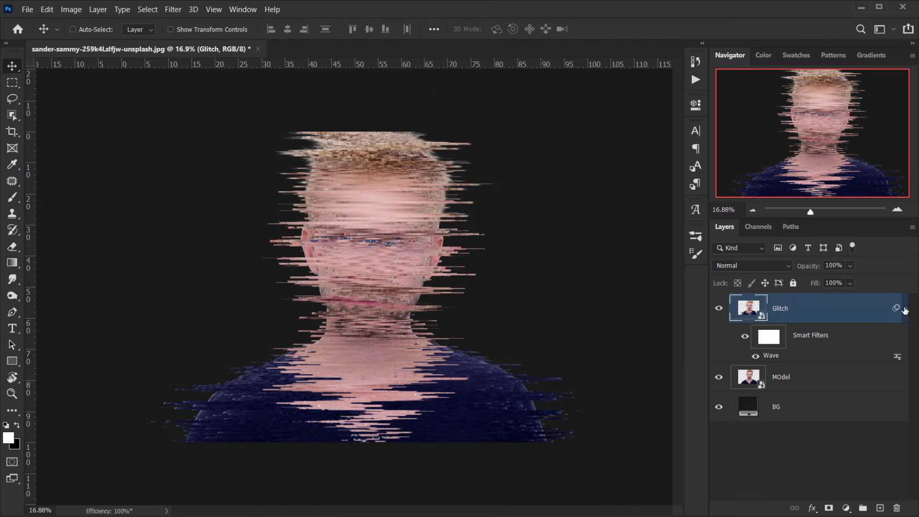
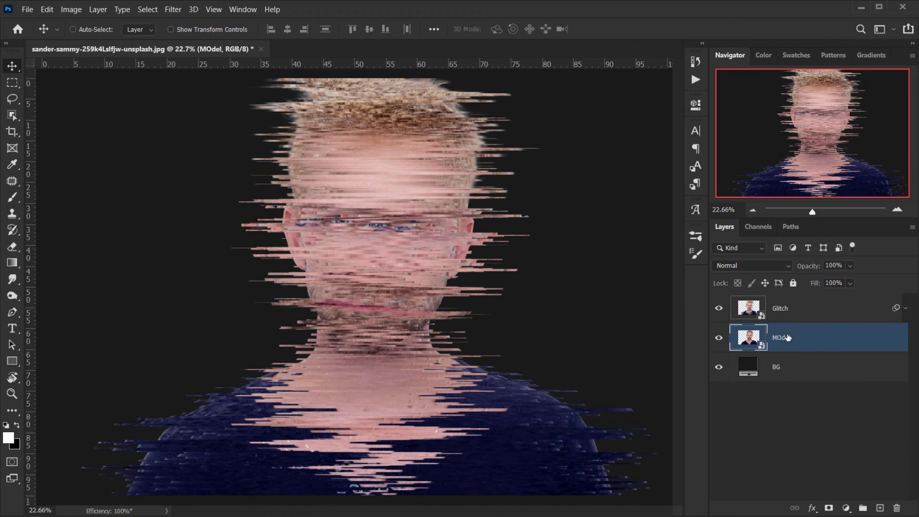
Add a layer mask to the MOdel layer and activate the Gradient tool with black as the foreground colour
{"action": "left_click", "coordinate": [829, 509]}
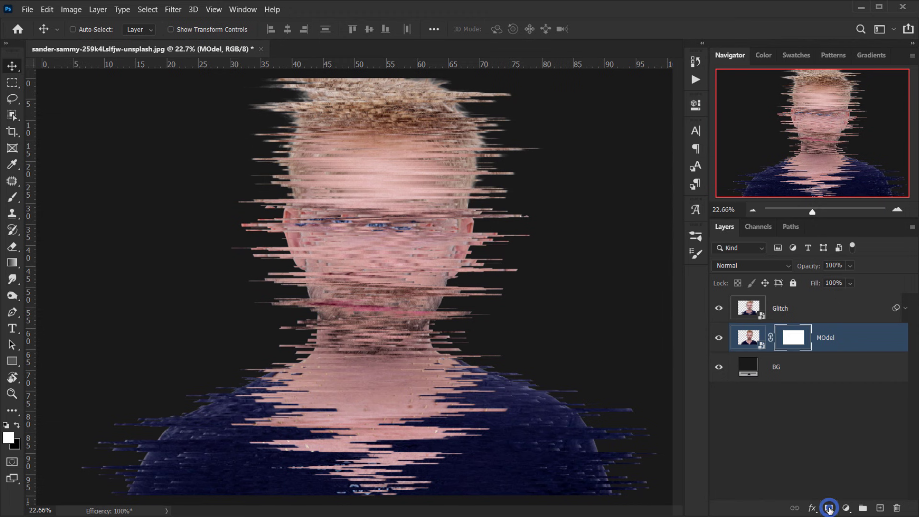
{"action": "left_click", "coordinate": [795, 338]}
{"action": "left_click_drag", "start_coordinate": [12, 262], "coordinate": [46, 266]}
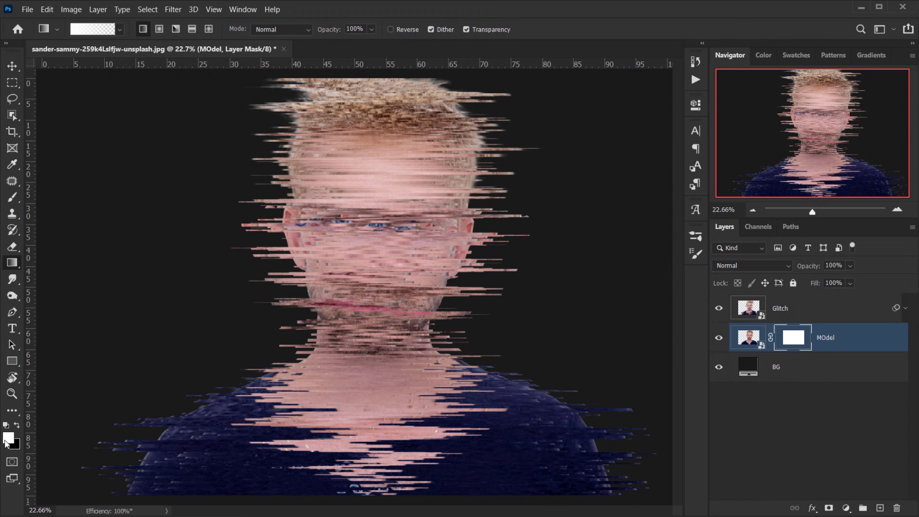
{"action": "left_click", "coordinate": [17, 426]}
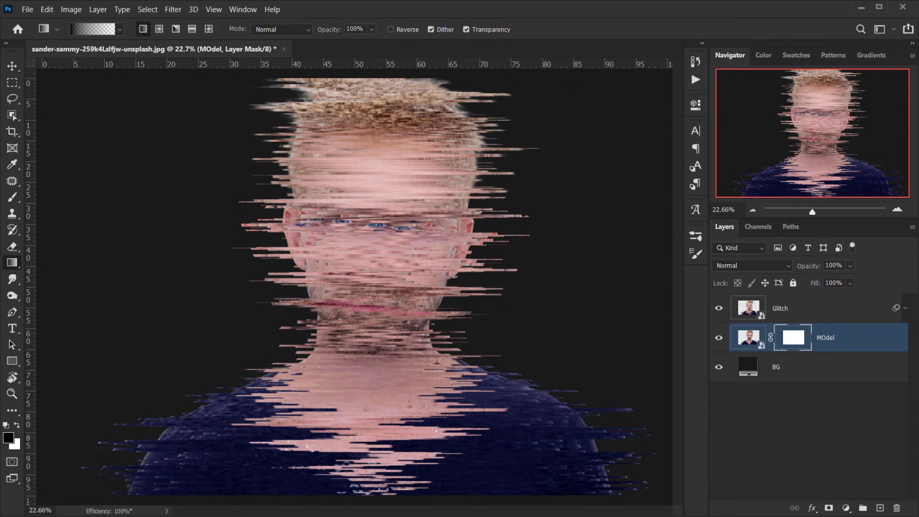
{"action": "left_click", "coordinate": [17, 424]}
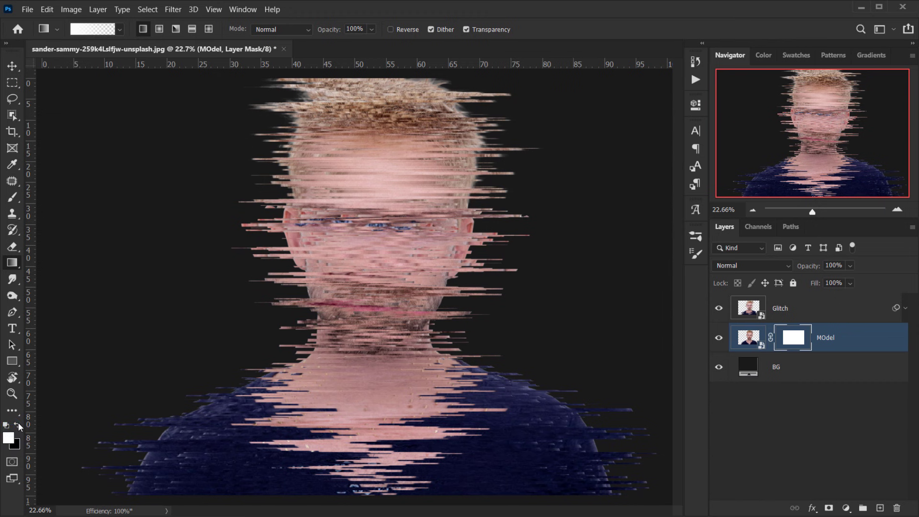
{"action": "left_click", "coordinate": [18, 424]}
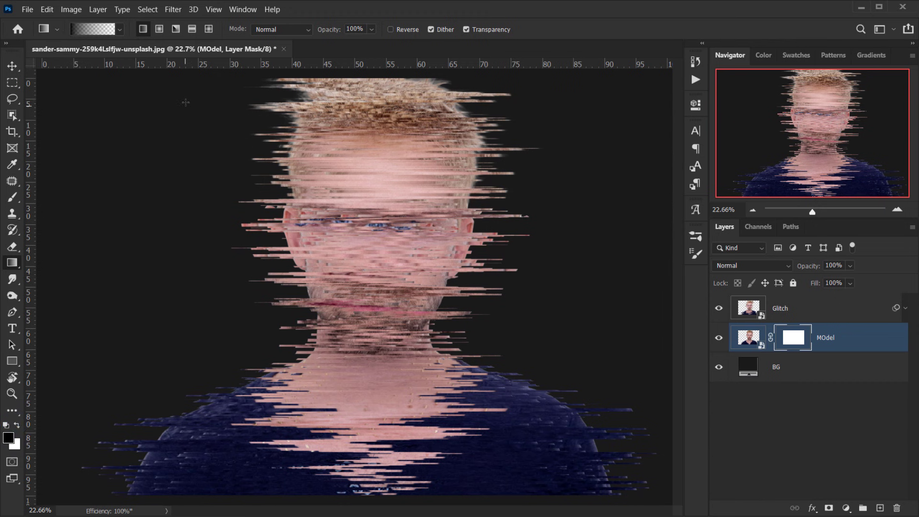
Choose the black-to-transparent gradient from the Basics presets for the linear Gradient tool
{"action": "left_click", "coordinate": [119, 30]}
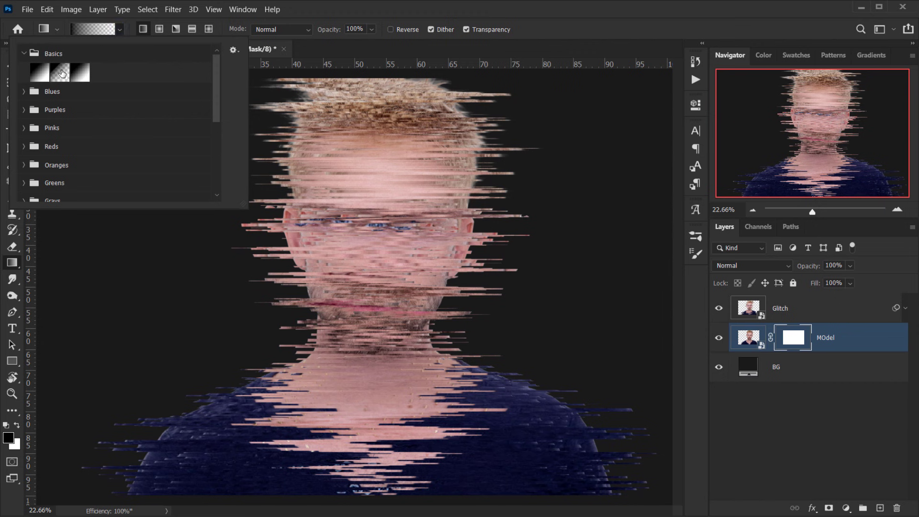
{"action": "left_click", "coordinate": [60, 73]}
{"action": "left_click", "coordinate": [394, 13]}
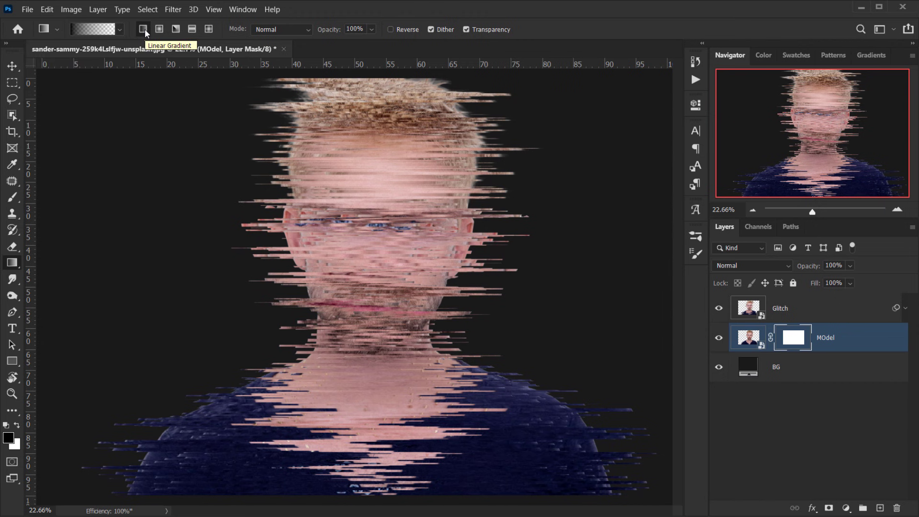
Draw black-to-transparent gradients on the MOdel layer mask to hide the left half of the undistorted portrait
{"action": "scroll", "coordinate": [546, 302], "scroll_direction": "down", "scroll_amount": 2}
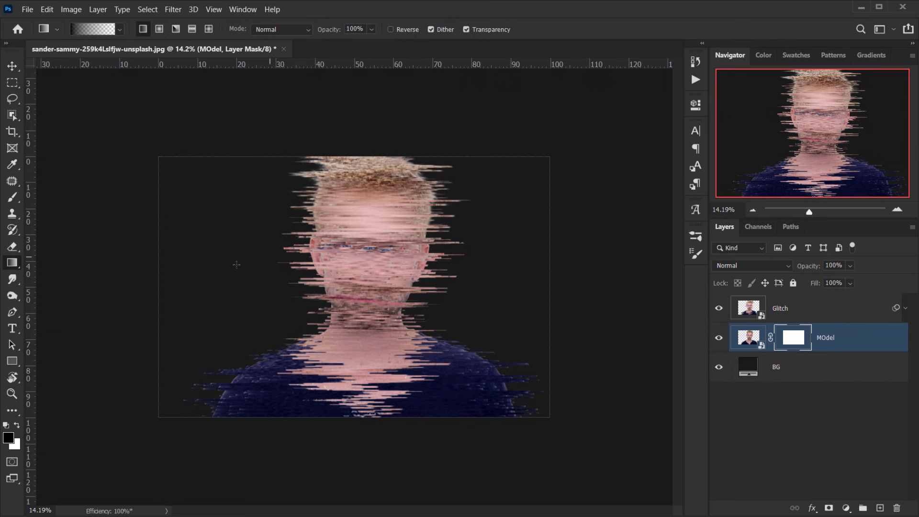
{"action": "left_click_drag", "start_coordinate": [197, 260], "coordinate": [316, 257]}
{"action": "left_click", "coordinate": [304, 262]}
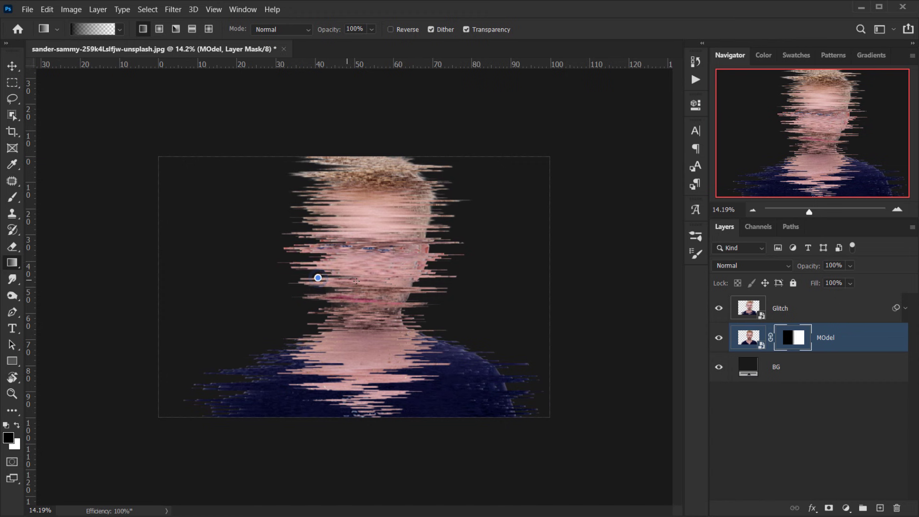
{"action": "scroll", "coordinate": [293, 331], "scroll_direction": "up", "scroll_amount": 5}
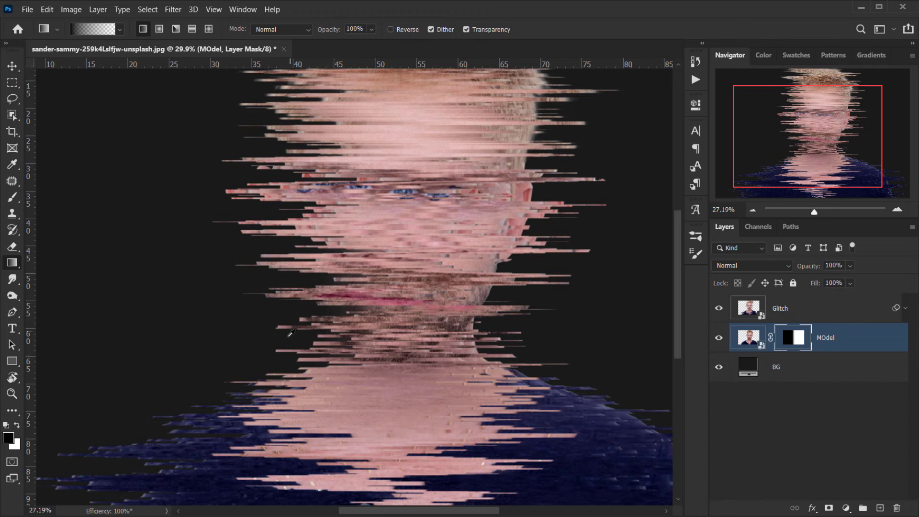
Add a layer mask to the Glitch layer
{"action": "scroll", "coordinate": [294, 327], "scroll_direction": "down", "scroll_amount": 5}
{"action": "scroll", "coordinate": [298, 330], "scroll_direction": "up", "scroll_amount": 2}
{"action": "scroll", "coordinate": [297, 329], "scroll_direction": "up", "scroll_amount": 2}
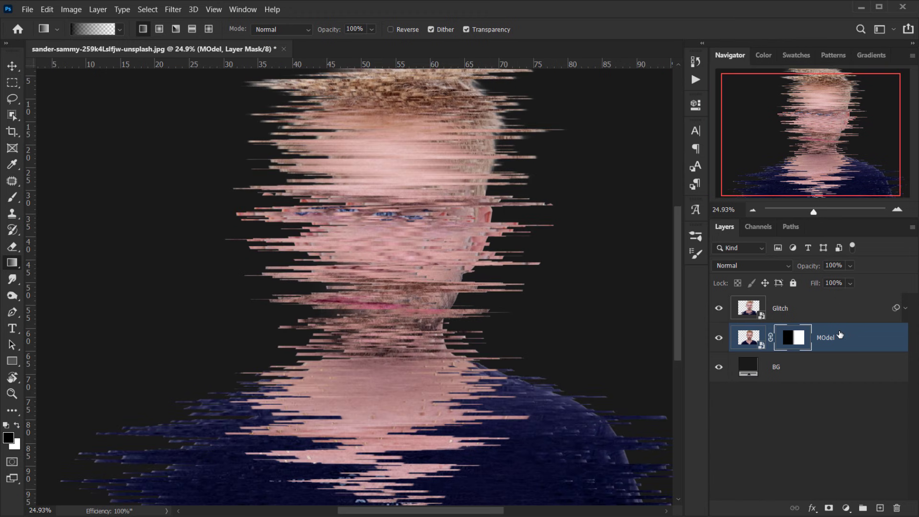
{"action": "left_click", "coordinate": [797, 310]}
{"action": "key", "text": "x"}
{"action": "scroll", "coordinate": [524, 328], "scroll_direction": "down", "scroll_amount": 2}
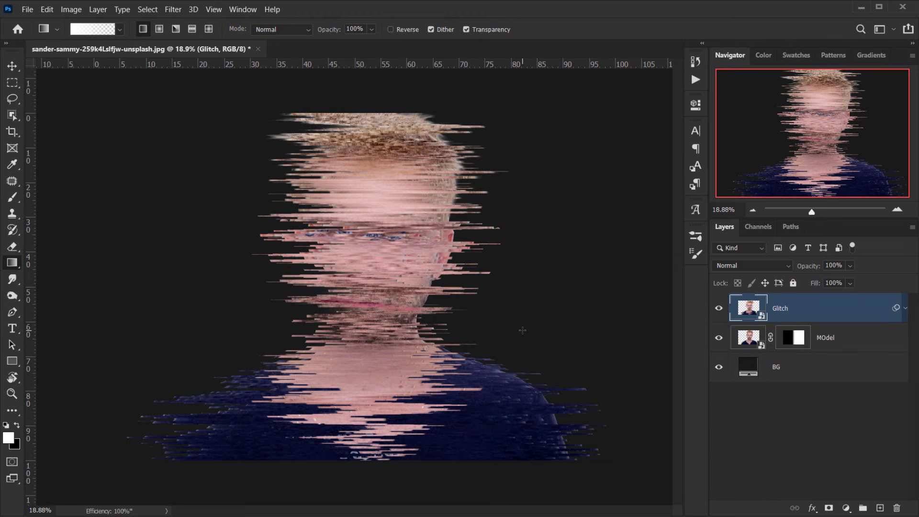
{"action": "left_click", "coordinate": [830, 509]}
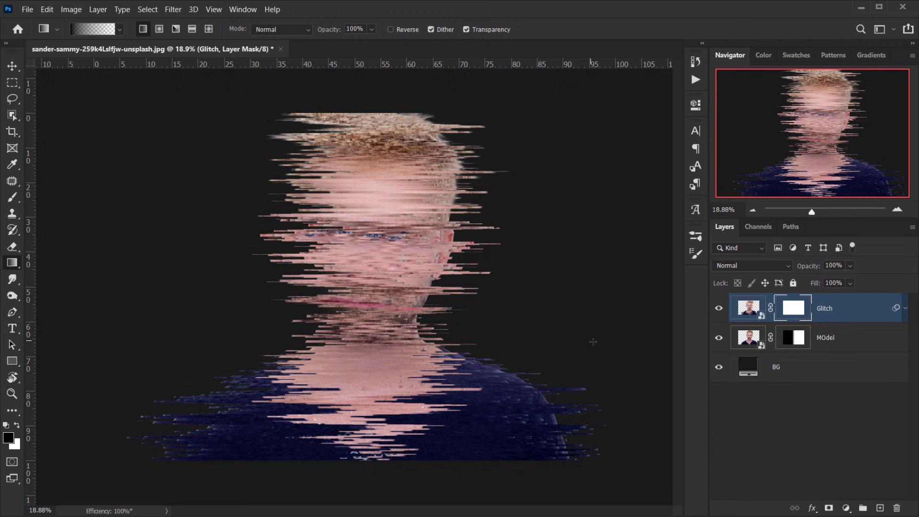
Draw black-to-transparent gradients on the Glitch layer mask to hide the right half of the distorted portrait
{"action": "left_click_drag", "start_coordinate": [598, 347], "coordinate": [431, 348]}
{"action": "left_click_drag", "start_coordinate": [482, 300], "coordinate": [363, 301]}
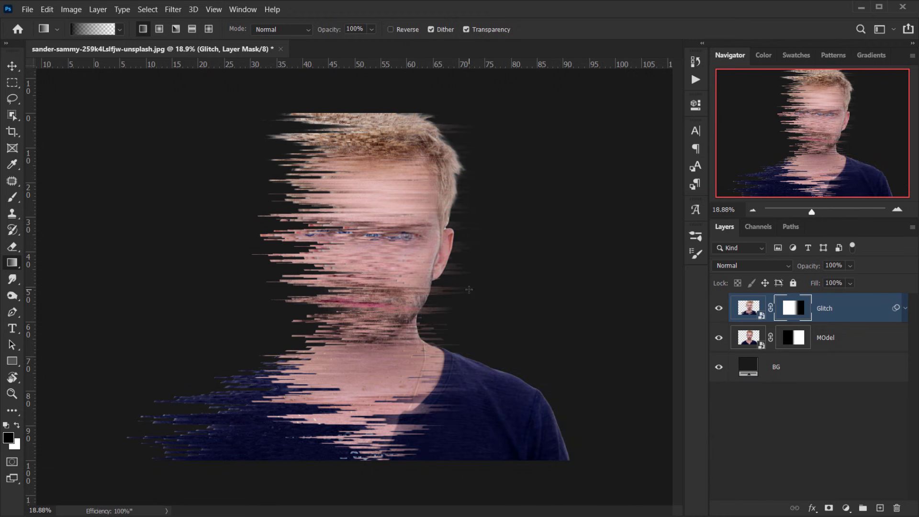
{"action": "left_click_drag", "start_coordinate": [461, 290], "coordinate": [402, 288]}
{"action": "left_click", "coordinate": [447, 394]}
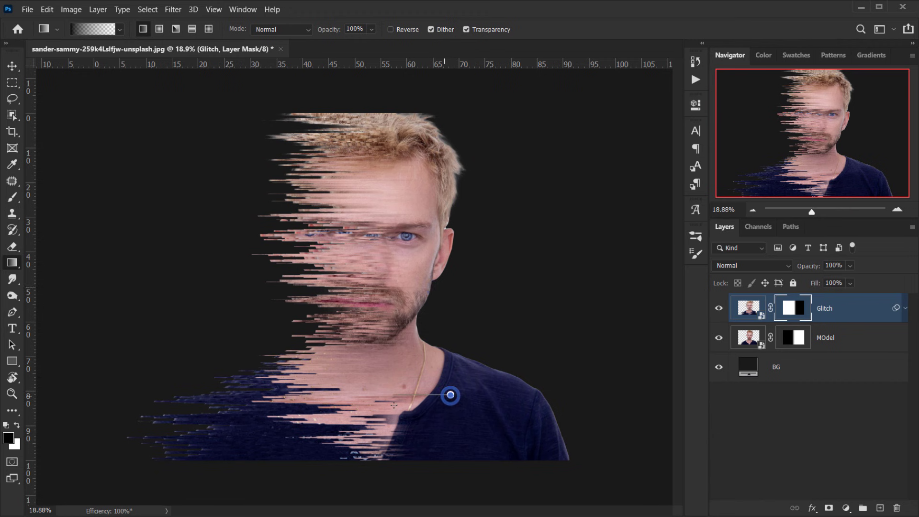
{"action": "scroll", "coordinate": [454, 405], "scroll_direction": "up", "scroll_amount": 3}
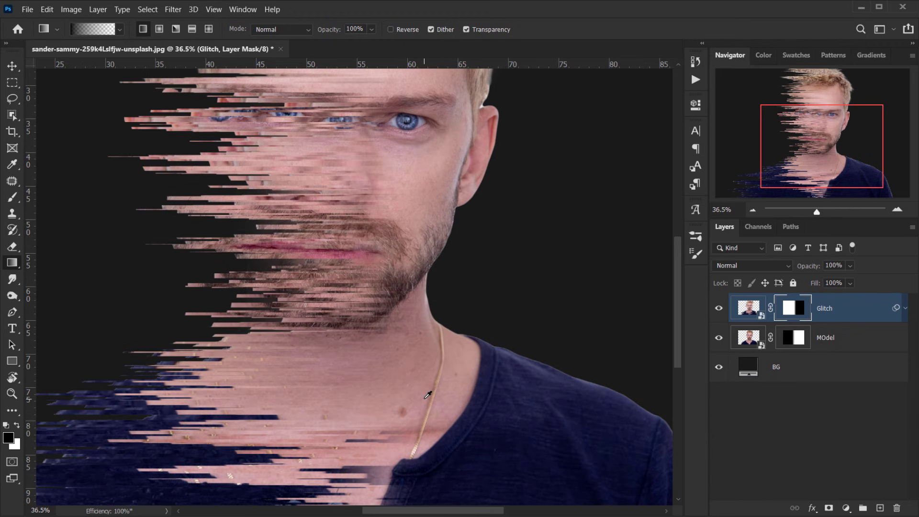
{"action": "scroll", "coordinate": [422, 398], "scroll_direction": "down", "scroll_amount": 4}
{"action": "scroll", "coordinate": [372, 242], "scroll_direction": "up", "scroll_amount": 4}
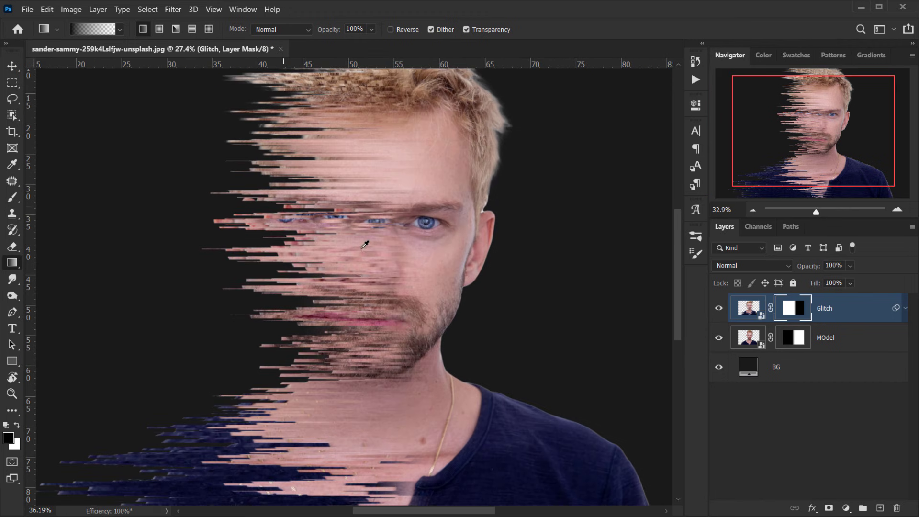
Paint black on the Glitch layer mask with a 336 px brush at 29% flow to clear the distortion around the nose and mouth
{"action": "left_click", "coordinate": [797, 311]}
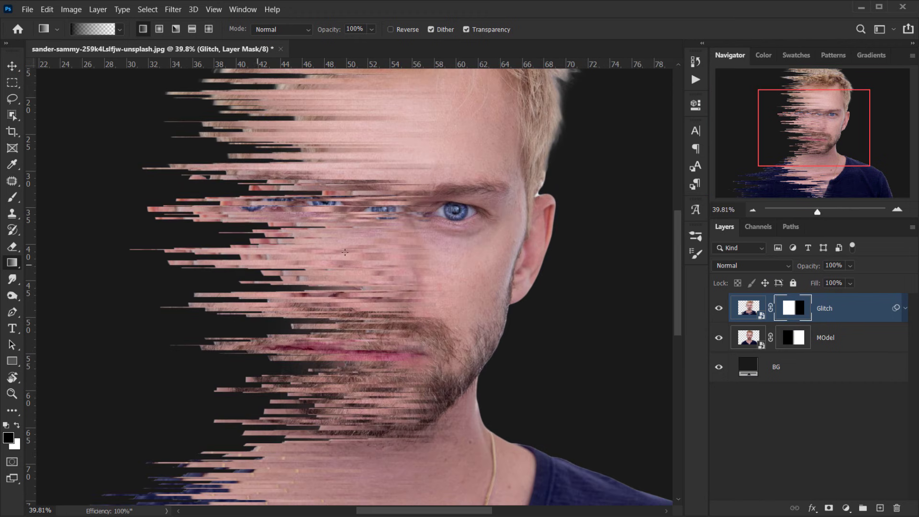
{"action": "key", "text": "b"}
{"action": "right_click", "coordinate": [353, 205], "text": "alt"}
{"action": "right_click", "coordinate": [384, 213], "text": "alt"}
{"action": "left_click", "coordinate": [796, 302]}
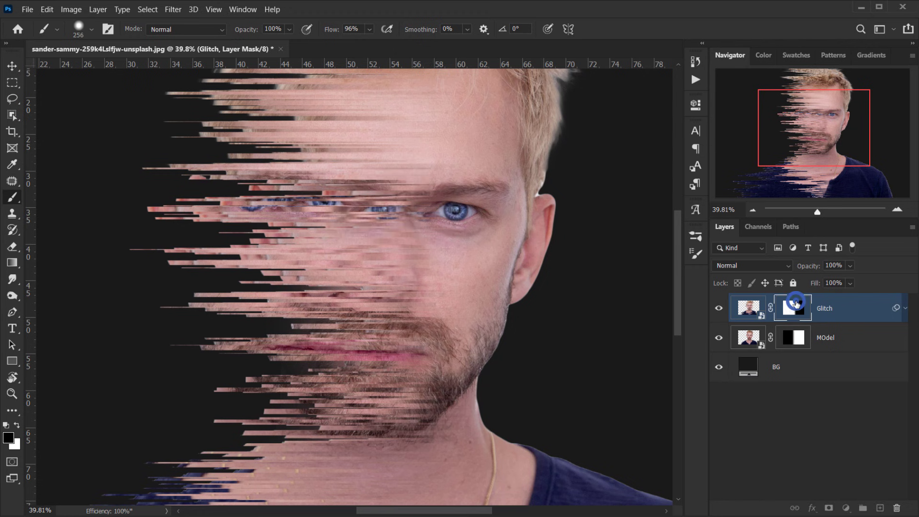
{"action": "right_click", "coordinate": [402, 229], "text": "alt"}
{"action": "right_click", "coordinate": [413, 232], "text": "alt"}
{"action": "left_click_drag", "start_coordinate": [332, 32], "coordinate": [292, 35]}
{"action": "mouse_move", "coordinate": [377, 211]}
{"action": "left_mouse_down"}
{"action": "mouse_move", "coordinate": [356, 203]}
{"action": "mouse_move", "coordinate": [341, 207]}
{"action": "mouse_move", "coordinate": [368, 216]}
{"action": "mouse_move", "coordinate": [322, 212]}
{"action": "mouse_move", "coordinate": [368, 204]}
{"action": "mouse_move", "coordinate": [386, 220]}
{"action": "mouse_move", "coordinate": [422, 358]}
{"action": "mouse_move", "coordinate": [395, 352]}
{"action": "mouse_move", "coordinate": [415, 362]}
{"action": "mouse_move", "coordinate": [403, 389]}
{"action": "mouse_move", "coordinate": [426, 325]}
{"action": "left_mouse_up"}
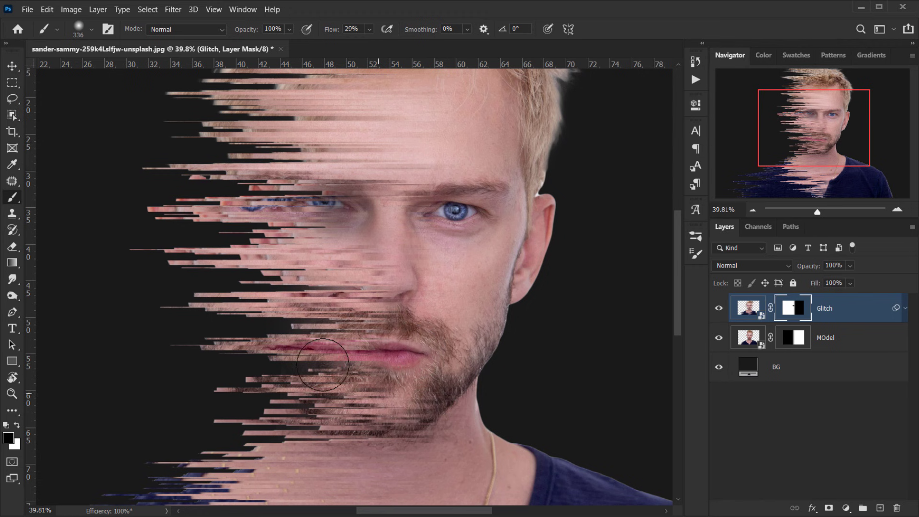
Enlarge the brush to 1142 px
{"action": "key", "text": "ctrl+minus"}
{"action": "key", "text": "ctrl+minus"}
{"action": "key", "text": "ctrl+minus"}
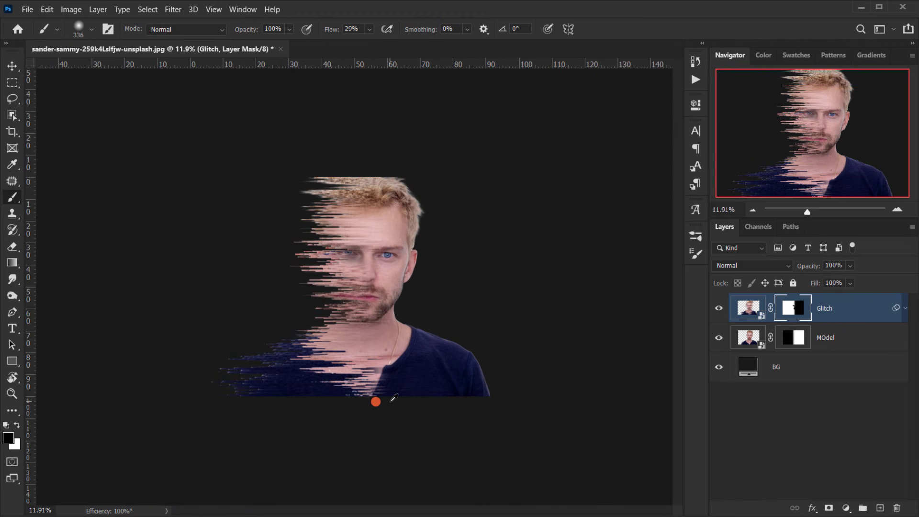
{"action": "key", "text": "bracketright"}
{"action": "key", "text": "bracketright"}
{"action": "key", "text": "bracketright"}
{"action": "key", "text": "ctrl+plus"}
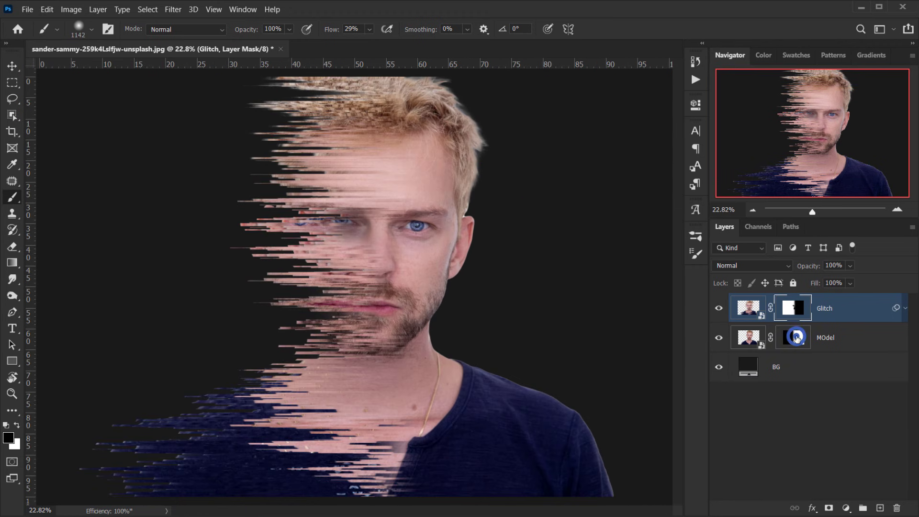
Activate the MOdel layer mask for painting with white as the foreground colour
{"action": "left_click", "coordinate": [880, 337]}
{"action": "key", "text": "ctrl+minus"}
{"action": "key", "text": "x"}
{"action": "mouse_move", "coordinate": [392, 451]}
{"action": "left_mouse_down"}
{"action": "mouse_move", "coordinate": [375, 412]}
{"action": "mouse_move", "coordinate": [377, 422]}
{"action": "mouse_move", "coordinate": [387, 411]}
{"action": "mouse_move", "coordinate": [377, 418]}
{"action": "mouse_move", "coordinate": [402, 424]}
{"action": "left_mouse_up"}
{"action": "key", "text": "x"}
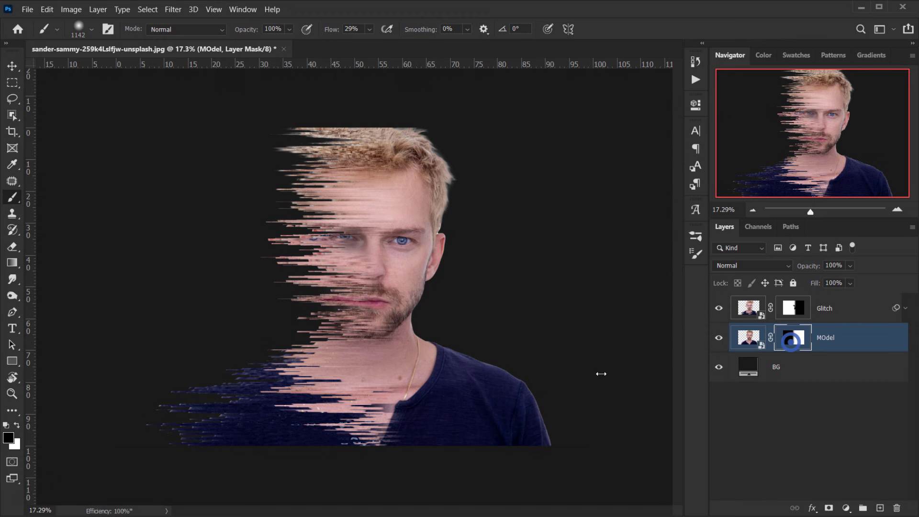
{"action": "key", "text": "ctrl+plus"}
{"action": "left_click", "coordinate": [18, 424]}
{"action": "key", "text": "ctrl+minus"}
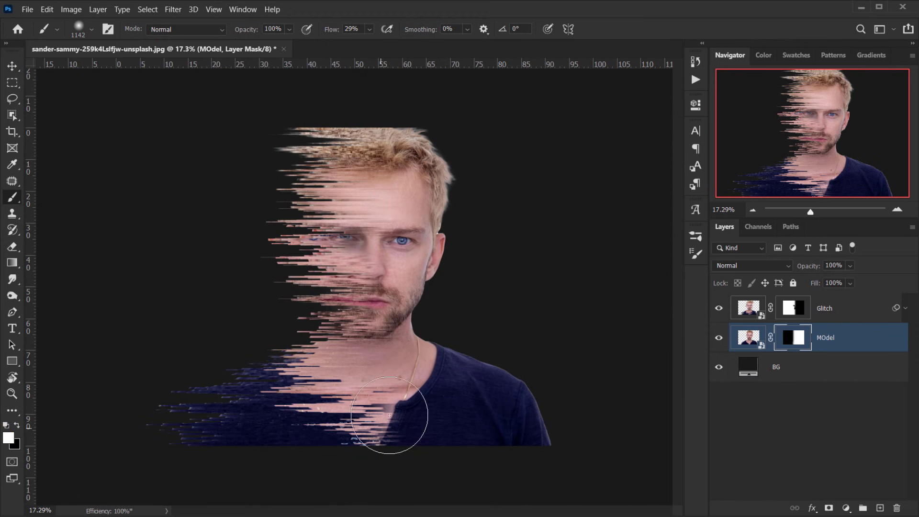
Paint white on the MOdel layer mask with a 791 px brush at 70% flow to bring back the portrait around the half-glitched eye and neckline
{"action": "left_click_drag", "start_coordinate": [335, 31], "coordinate": [354, 32]}
{"action": "left_click_drag", "start_coordinate": [468, 353], "coordinate": [446, 379]}
{"action": "mouse_move", "coordinate": [413, 409]}
{"action": "left_mouse_down"}
{"action": "mouse_move", "coordinate": [359, 423]}
{"action": "mouse_move", "coordinate": [388, 414]}
{"action": "mouse_move", "coordinate": [416, 383]}
{"action": "left_mouse_up"}
{"action": "mouse_move", "coordinate": [360, 240]}
{"action": "left_mouse_down"}
{"action": "mouse_move", "coordinate": [369, 236]}
{"action": "mouse_move", "coordinate": [361, 234]}
{"action": "mouse_move", "coordinate": [366, 242]}
{"action": "left_mouse_up"}
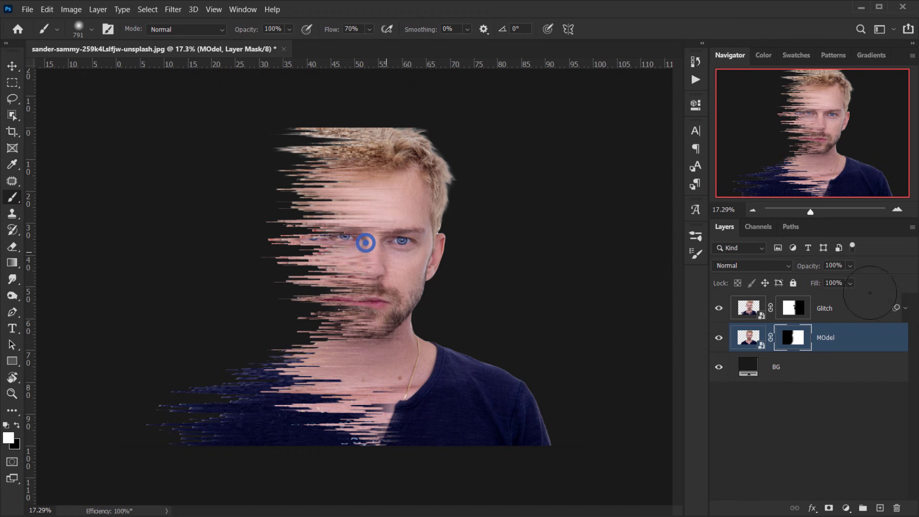
Paint black on the Glitch layer mask around the shirt's neckline to clean up the transition
{"action": "left_click", "coordinate": [793, 308]}
{"action": "mouse_move", "coordinate": [402, 421]}
{"action": "left_mouse_down"}
{"action": "mouse_move", "coordinate": [446, 427]}
{"action": "mouse_move", "coordinate": [402, 412]}
{"action": "mouse_move", "coordinate": [388, 457]}
{"action": "mouse_move", "coordinate": [395, 429]}
{"action": "mouse_move", "coordinate": [416, 412]}
{"action": "mouse_move", "coordinate": [412, 386]}
{"action": "mouse_move", "coordinate": [427, 391]}
{"action": "mouse_move", "coordinate": [425, 409]}
{"action": "mouse_move", "coordinate": [344, 454]}
{"action": "mouse_move", "coordinate": [355, 420]}
{"action": "mouse_move", "coordinate": [390, 450]}
{"action": "mouse_move", "coordinate": [432, 419]}
{"action": "mouse_move", "coordinate": [416, 436]}
{"action": "left_mouse_up"}
{"action": "key", "text": "x"}
{"action": "key", "text": "x"}
{"action": "key", "text": "x"}
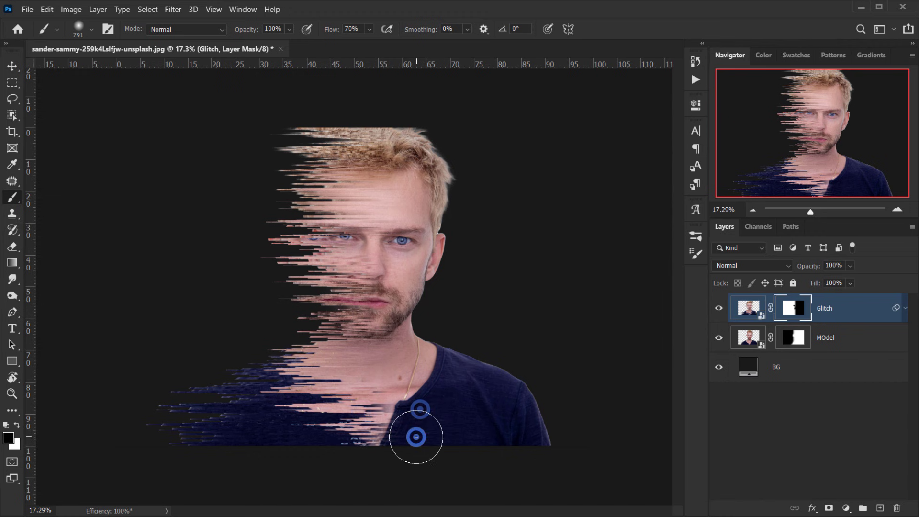
{"action": "scroll", "coordinate": [293, 264], "scroll_direction": "down", "scroll_amount": 3}
{"action": "scroll", "coordinate": [293, 265], "scroll_direction": "up", "scroll_amount": 3}
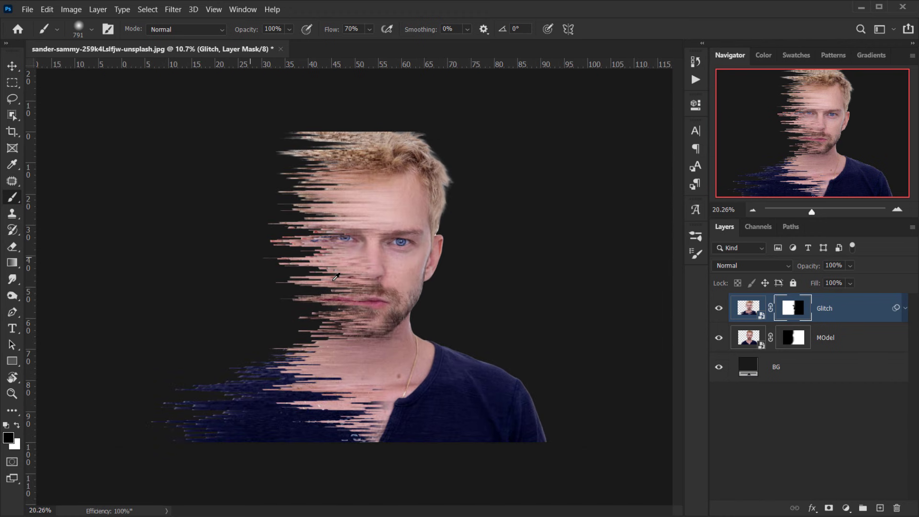
{"action": "scroll", "coordinate": [293, 264], "scroll_direction": "up", "scroll_amount": 4}
{"action": "scroll", "coordinate": [412, 289], "scroll_direction": "down", "scroll_amount": 4}
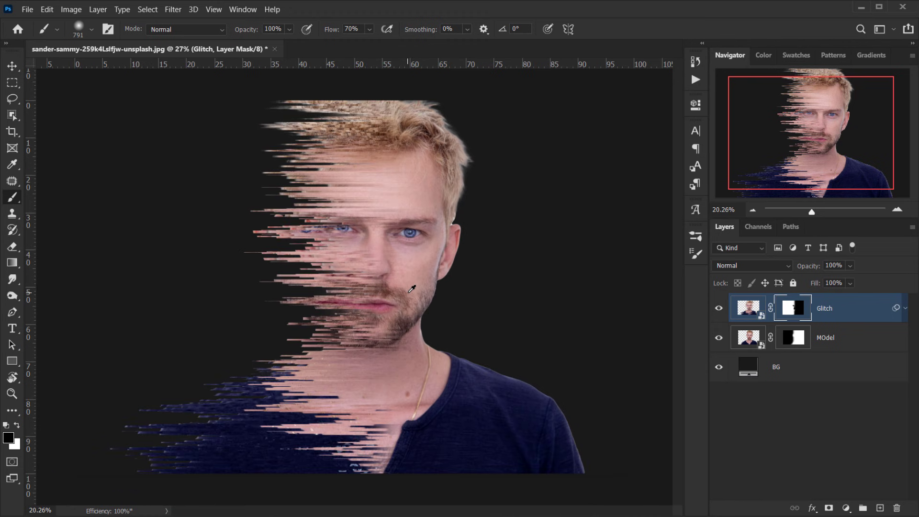
{"action": "scroll", "coordinate": [411, 288], "scroll_direction": "down", "scroll_amount": 2}
Compare the image with and without the Glitch layer and duplicate that layer twice
{"action": "left_click", "coordinate": [748, 307]}
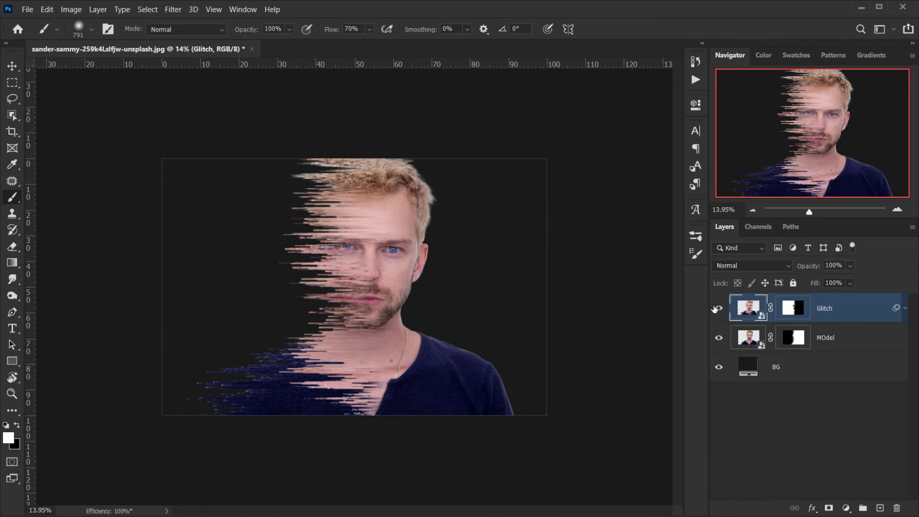
{"action": "left_click", "coordinate": [718, 309]}
{"action": "left_click", "coordinate": [719, 309]}
{"action": "scroll", "coordinate": [338, 285], "scroll_direction": "up", "scroll_amount": 2}
{"action": "scroll", "coordinate": [362, 339], "scroll_direction": "down", "scroll_amount": 1}
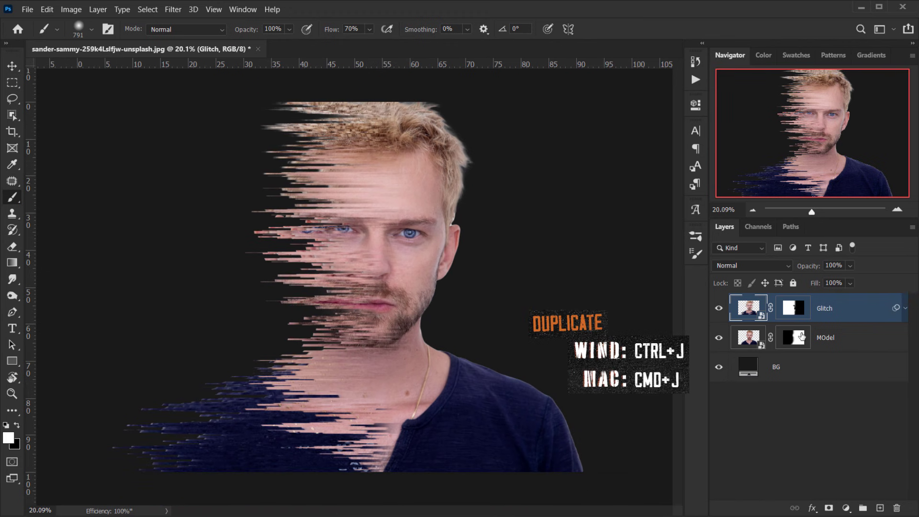
{"action": "key", "text": "ctrl+j"}
{"action": "key", "text": "ctrl+j"}
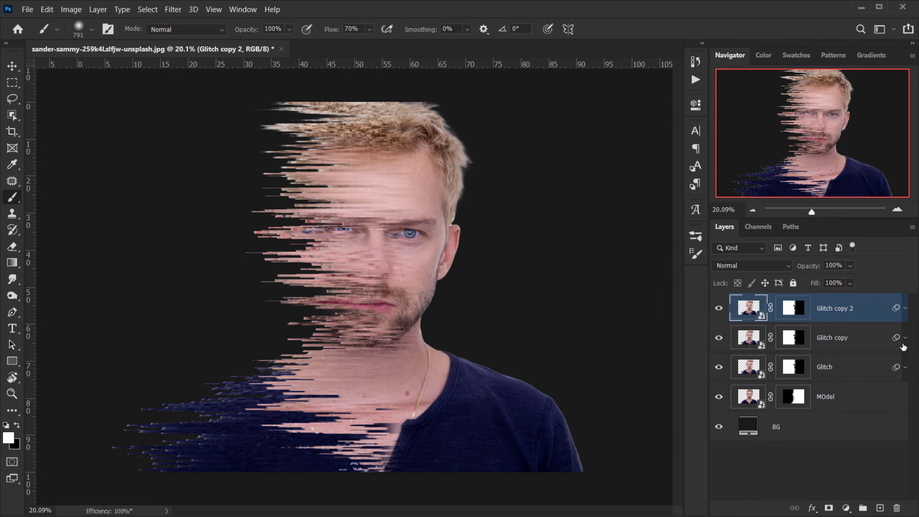
Rename the two Glitch copies RGB 1 and RGB 2, with RGB 2 uppermost
{"action": "double_click", "coordinate": [841, 337]}
{"action": "type", "text": "RGB 1"}
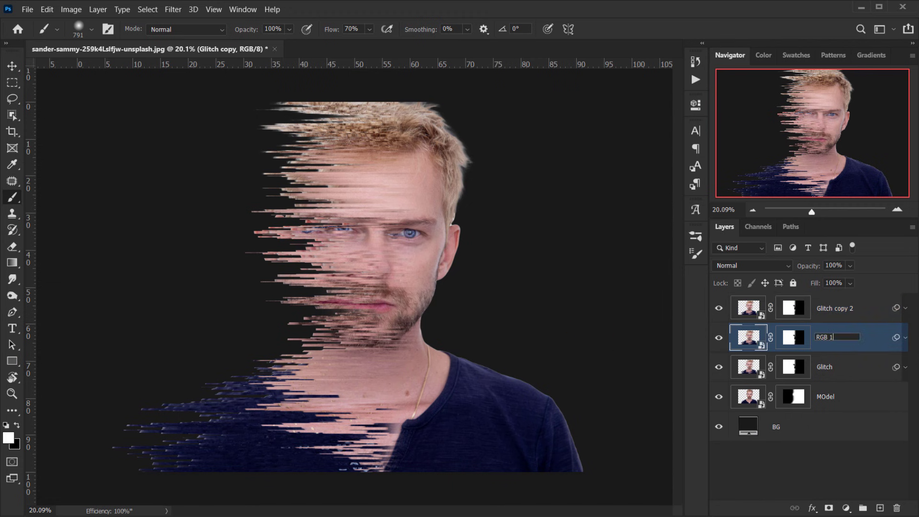
{"action": "key", "text": "shift+Tab"}
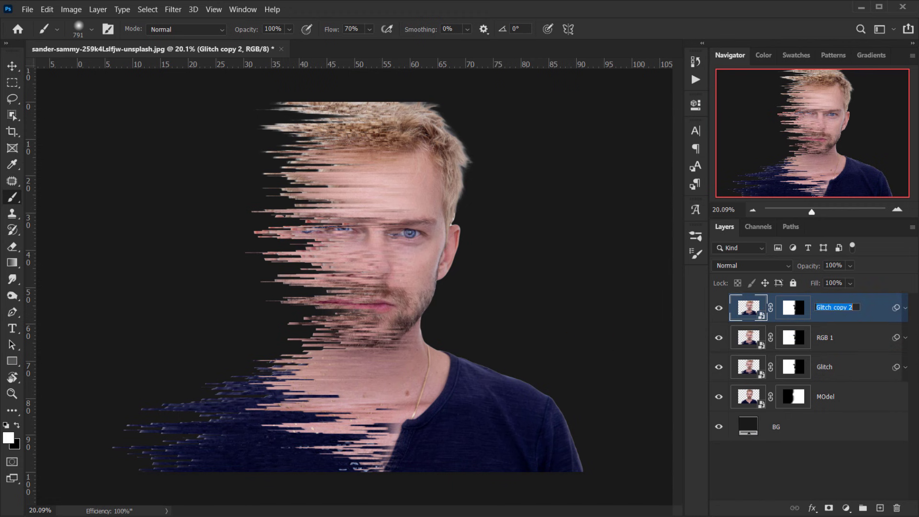
{"action": "type", "text": "RGB"}
{"action": "key", "text": "Return"}
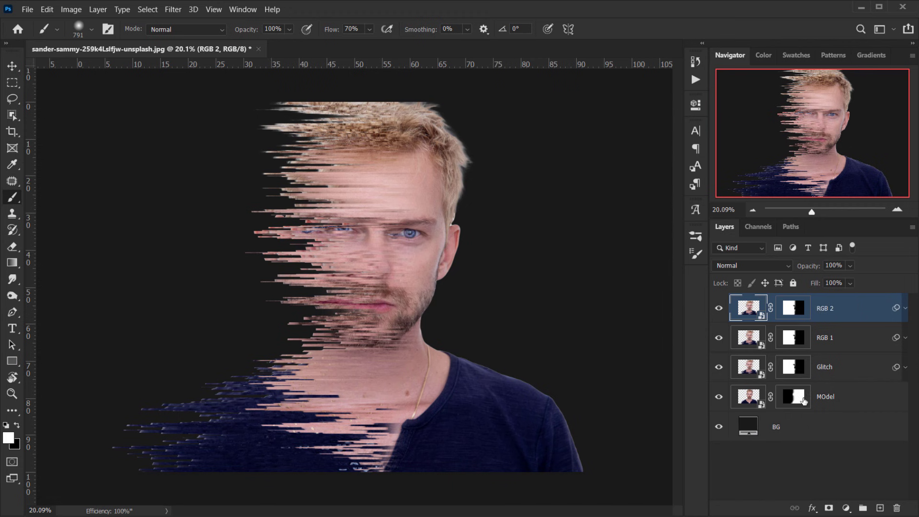
Hide the RGB 2 layer and restrict RGB 1 to the red channel in its advanced blending options
{"action": "left_click", "coordinate": [719, 308]}
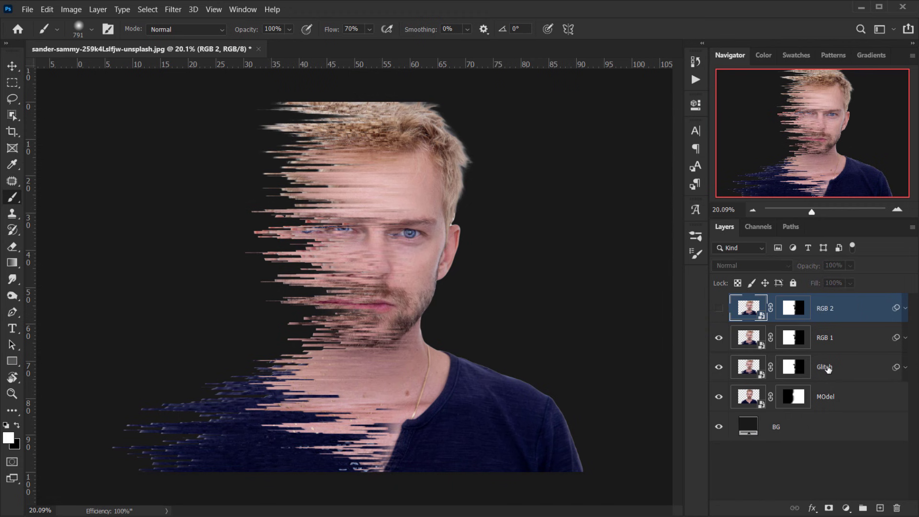
{"action": "left_click", "coordinate": [861, 339]}
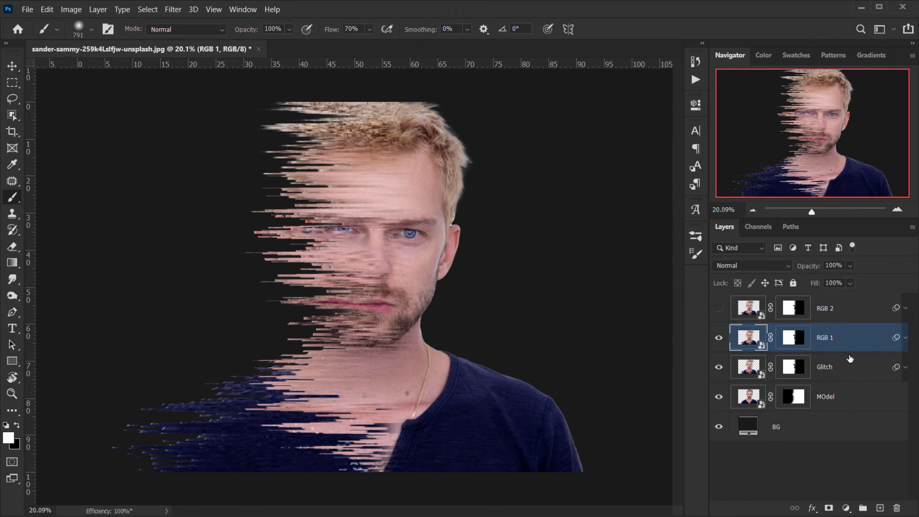
{"action": "left_click", "coordinate": [812, 508]}
{"action": "left_click", "coordinate": [842, 387]}
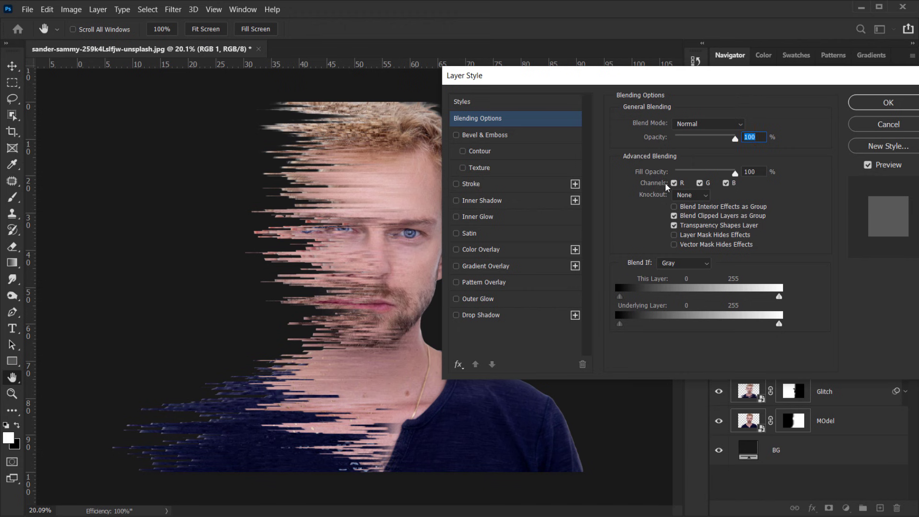
{"action": "left_click", "coordinate": [700, 184]}
{"action": "left_click", "coordinate": [726, 183]}
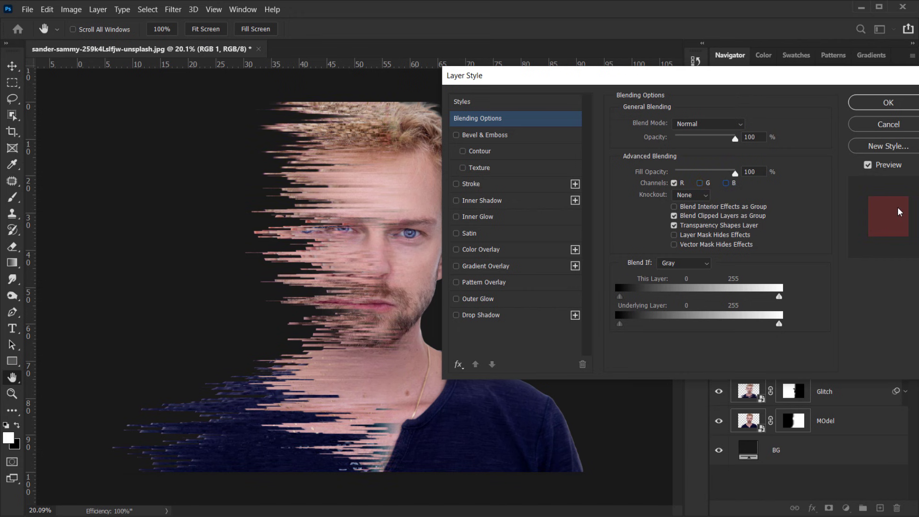
{"action": "left_click", "coordinate": [889, 101]}
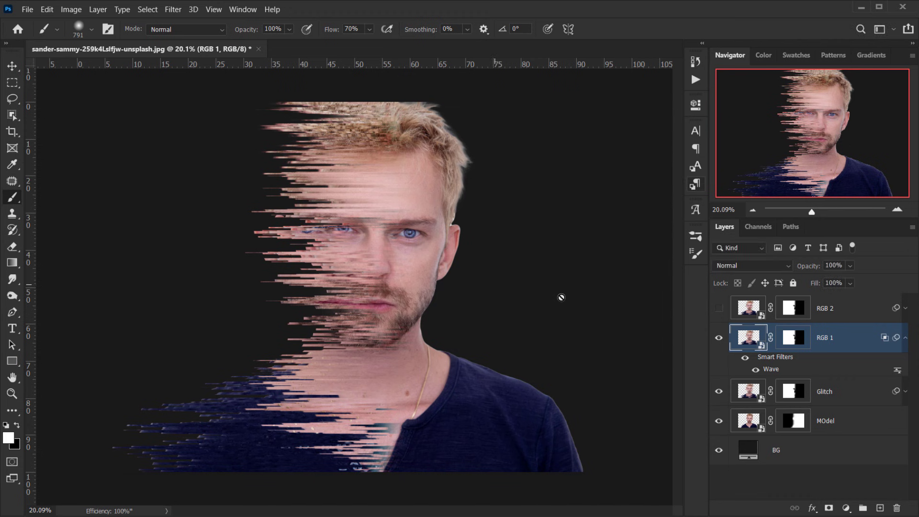
Shift the RGB 1 layer's content to the right with the Move tool for a red and cyan colour split
{"action": "double_click", "coordinate": [750, 338]}
{"action": "key", "text": "v"}
{"action": "left_click_drag", "start_coordinate": [377, 265], "coordinate": [428, 255]}
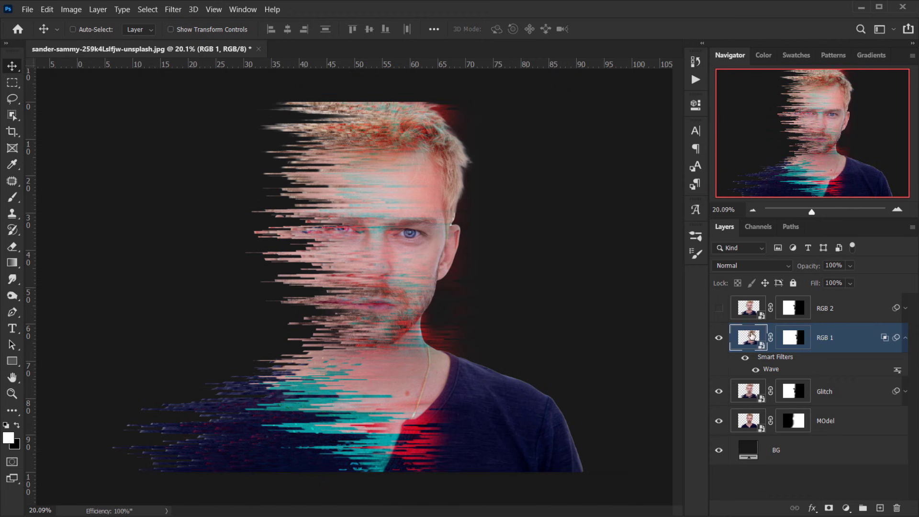
Show the RGB 2 layer and restrict it to the blue channel in its advanced blending options
{"action": "left_click", "coordinate": [719, 311]}
{"action": "left_click", "coordinate": [859, 313]}
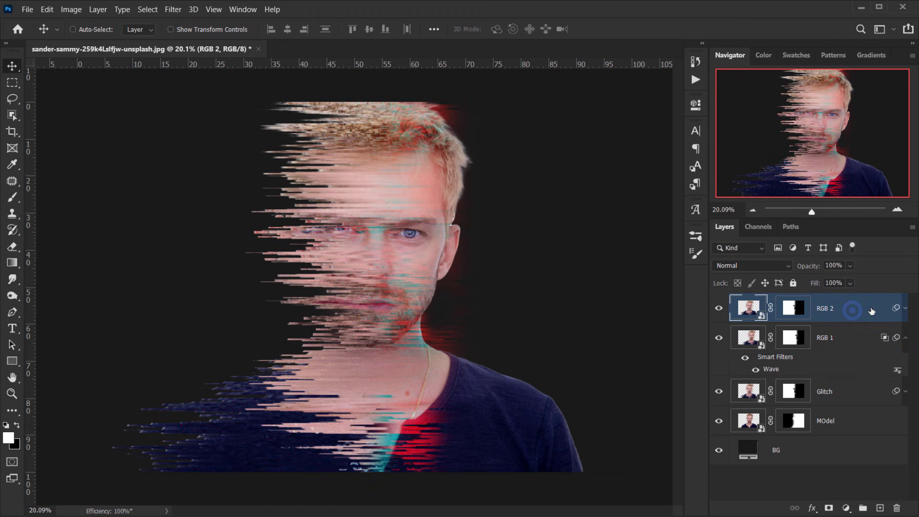
{"action": "left_click", "coordinate": [812, 509]}
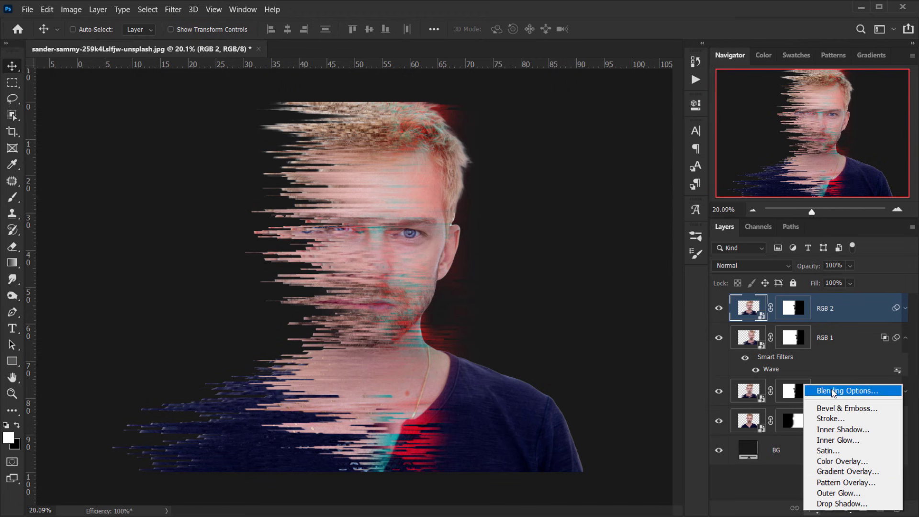
{"action": "left_click", "coordinate": [832, 391]}
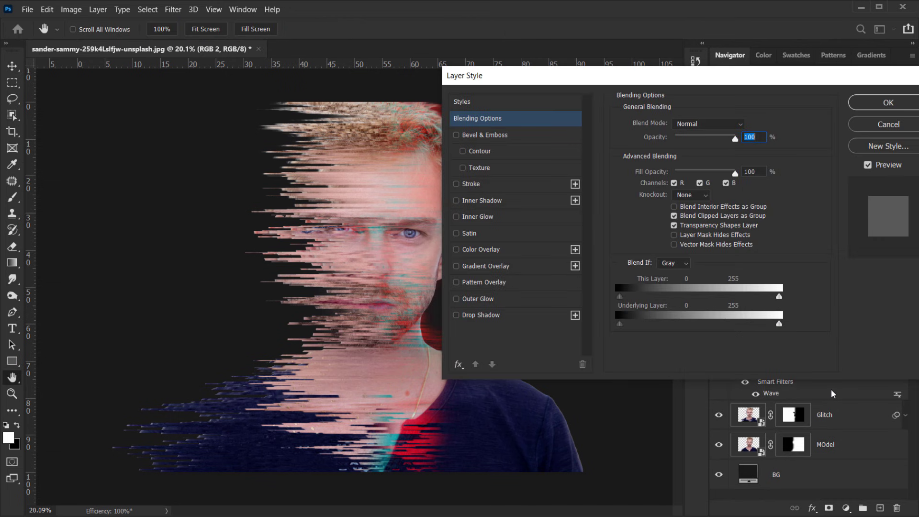
{"action": "left_click", "coordinate": [674, 184]}
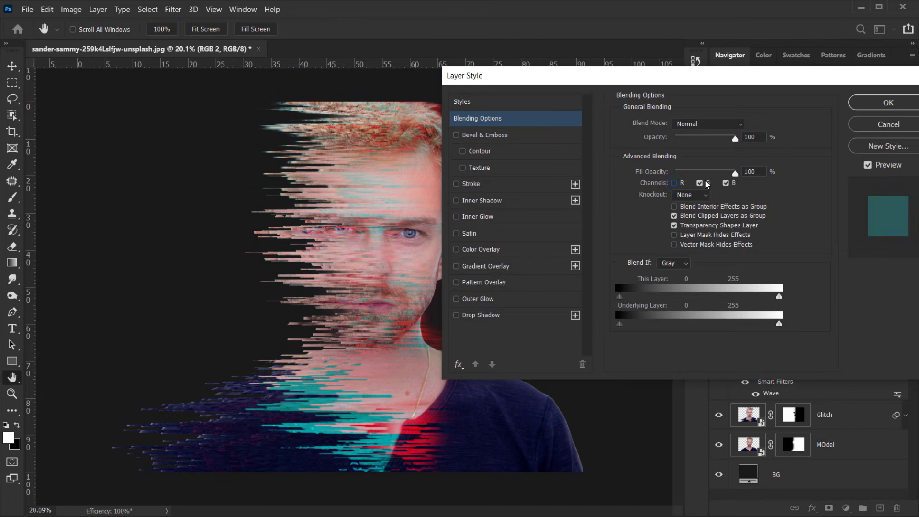
{"action": "left_click", "coordinate": [700, 184]}
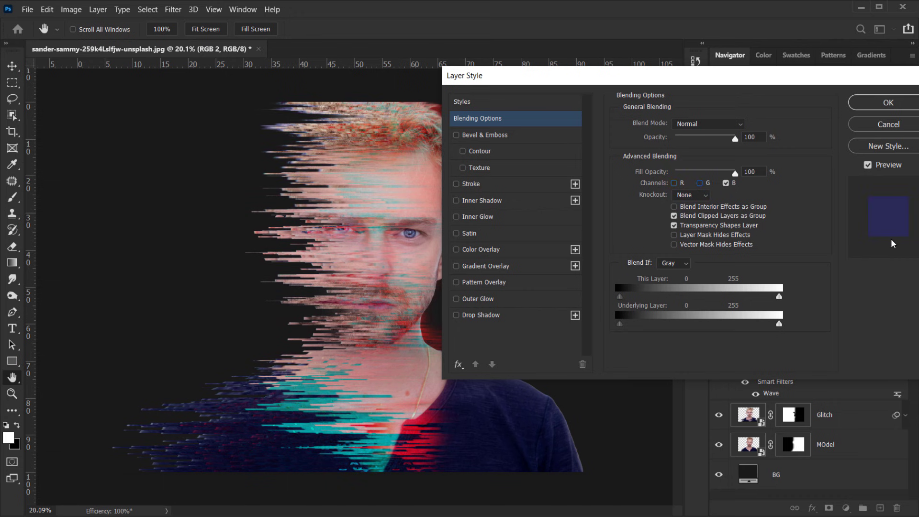
{"action": "left_click", "coordinate": [886, 103]}
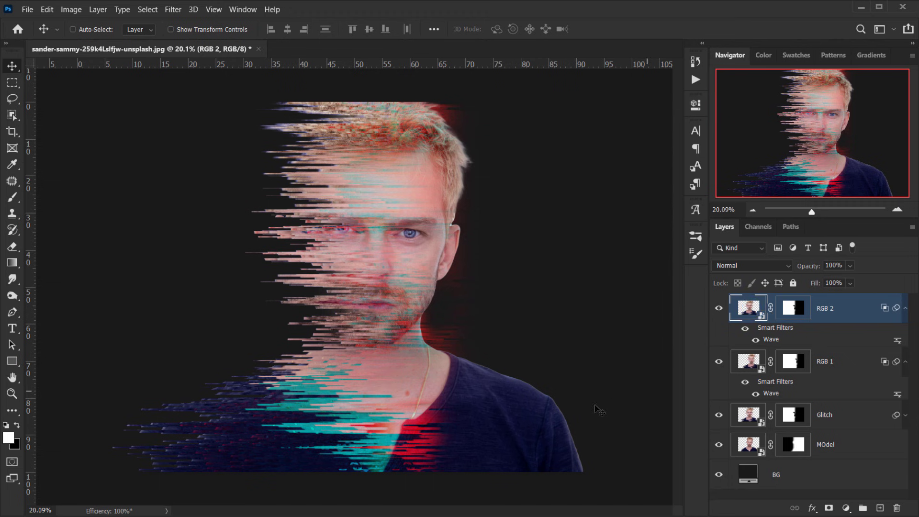
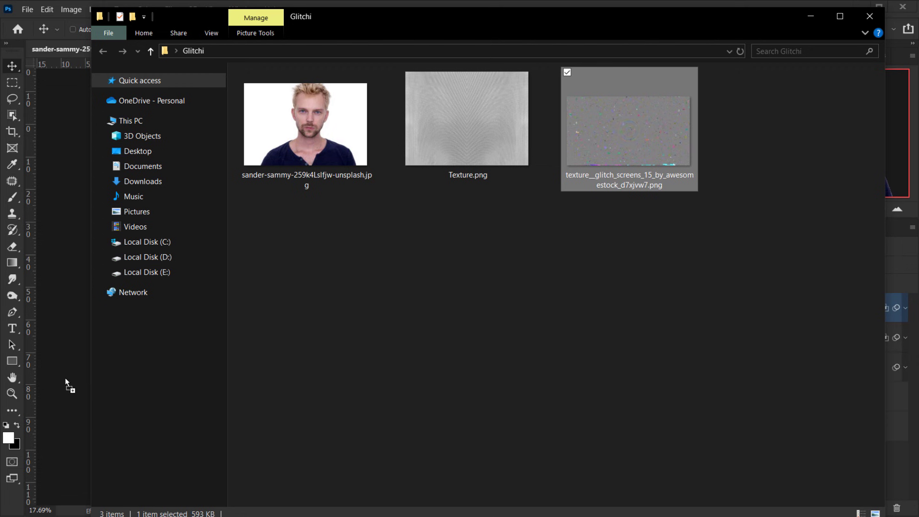
Enlarge the placed glitch screens texture until it covers the whole canvas and commit the transform
{"action": "left_click_drag", "start_coordinate": [355, 255], "coordinate": [354, 123]}
{"action": "left_click_drag", "start_coordinate": [358, 323], "coordinate": [354, 449]}
{"action": "left_click_drag", "start_coordinate": [644, 288], "coordinate": [590, 287]}
{"action": "left_click", "coordinate": [605, 29]}
{"action": "scroll", "coordinate": [421, 281], "scroll_direction": "up", "scroll_amount": 3}
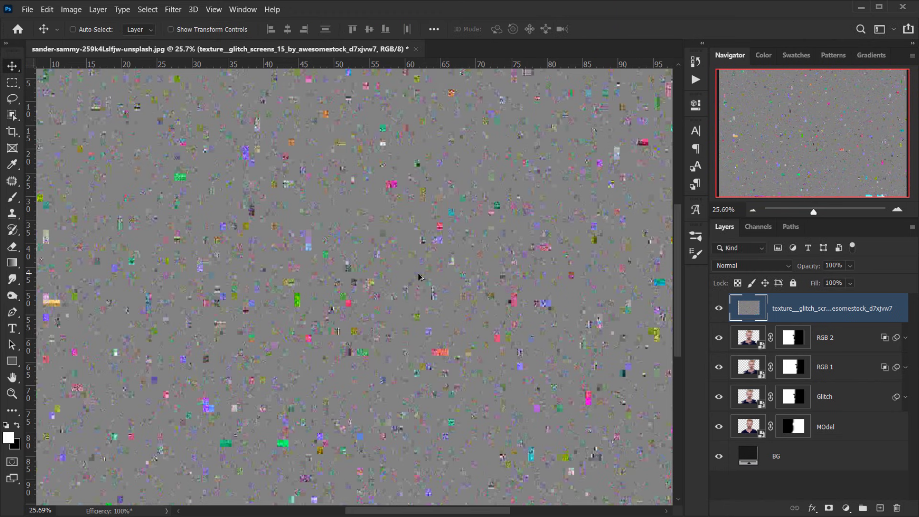
Set the blend mode of the glitch screens texture layer to Soft Light
{"action": "scroll", "coordinate": [421, 281], "scroll_direction": "down", "scroll_amount": 2}
{"action": "left_click", "coordinate": [766, 265]}
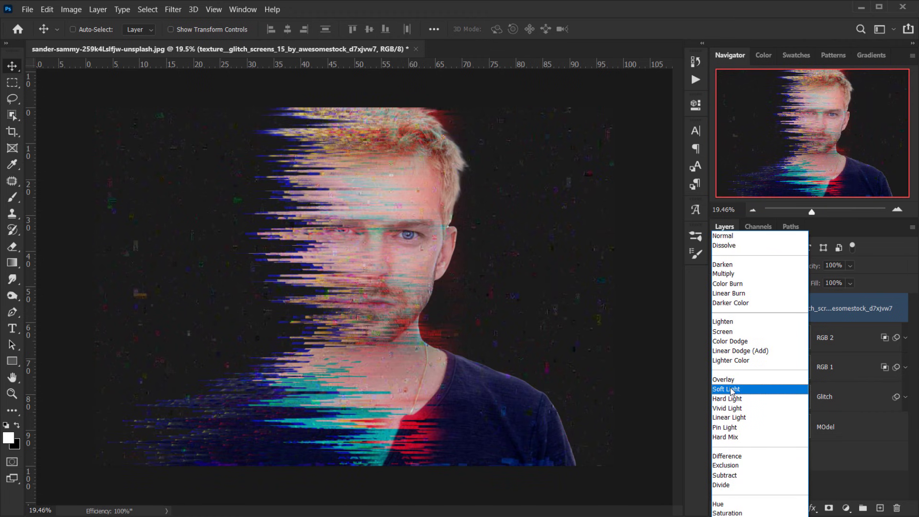
{"action": "left_click", "coordinate": [731, 392]}
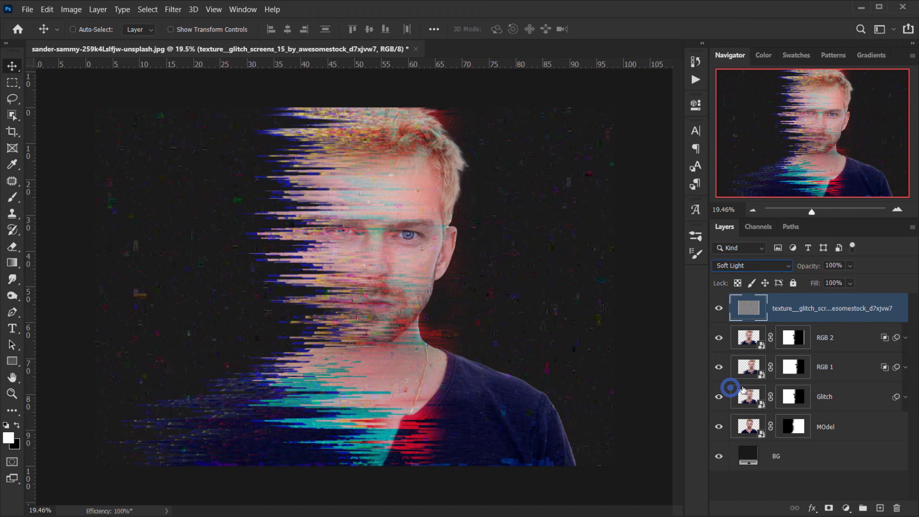
Add a white layer mask to the glitch screens texture layer and make that mask active
{"action": "left_click", "coordinate": [809, 310]}
{"action": "left_click", "coordinate": [828, 509]}
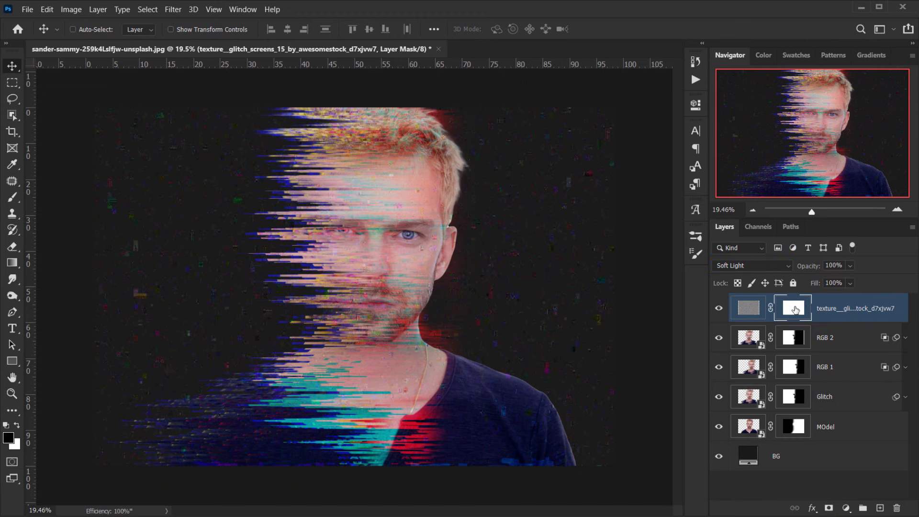
{"action": "left_click", "coordinate": [806, 340]}
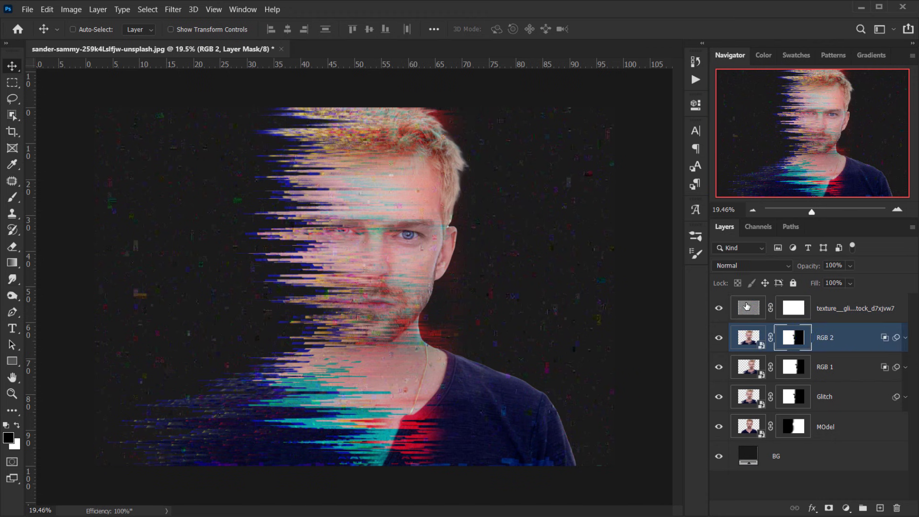
{"action": "left_click", "coordinate": [803, 310]}
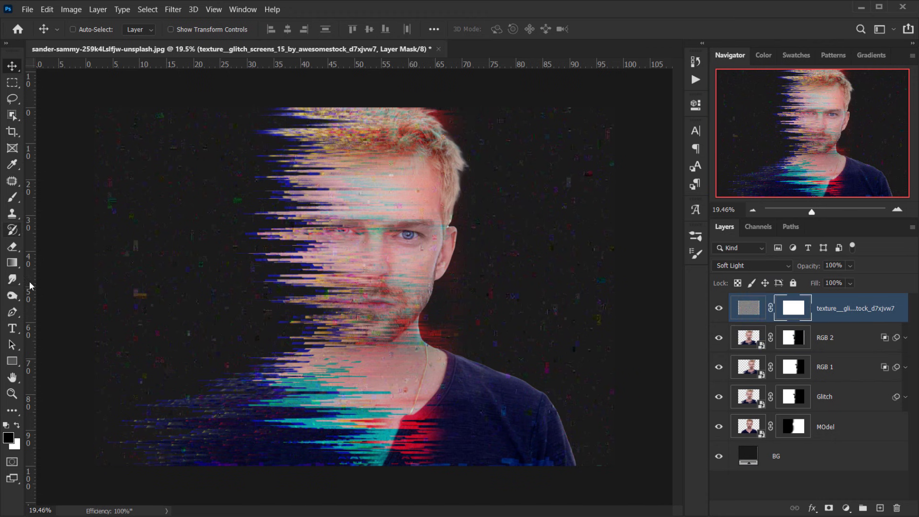
Fade the glitch texture out over the undistorted right half of the portrait with black-to-transparent linear gradients on its mask
{"action": "right_click", "coordinate": [12, 262]}
{"action": "left_click", "coordinate": [53, 262]}
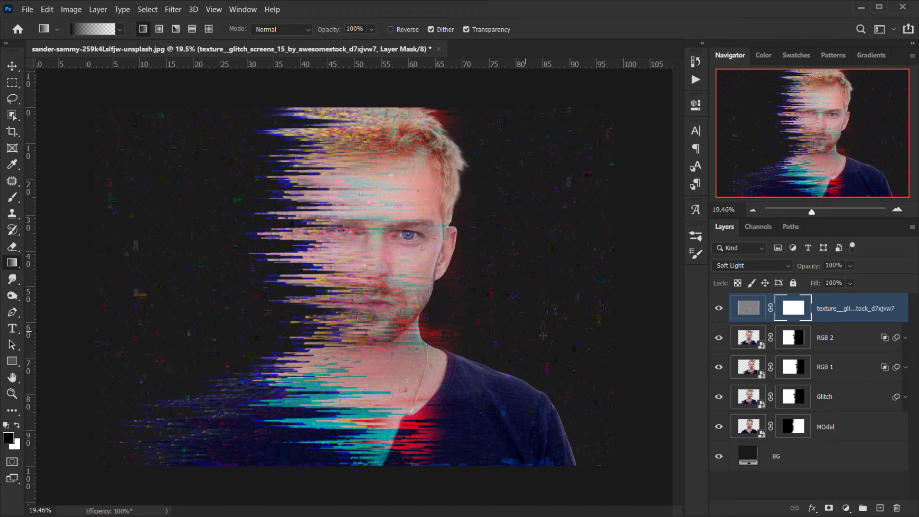
{"action": "left_click_drag", "start_coordinate": [557, 311], "coordinate": [340, 312]}
{"action": "left_click_drag", "start_coordinate": [452, 307], "coordinate": [340, 313]}
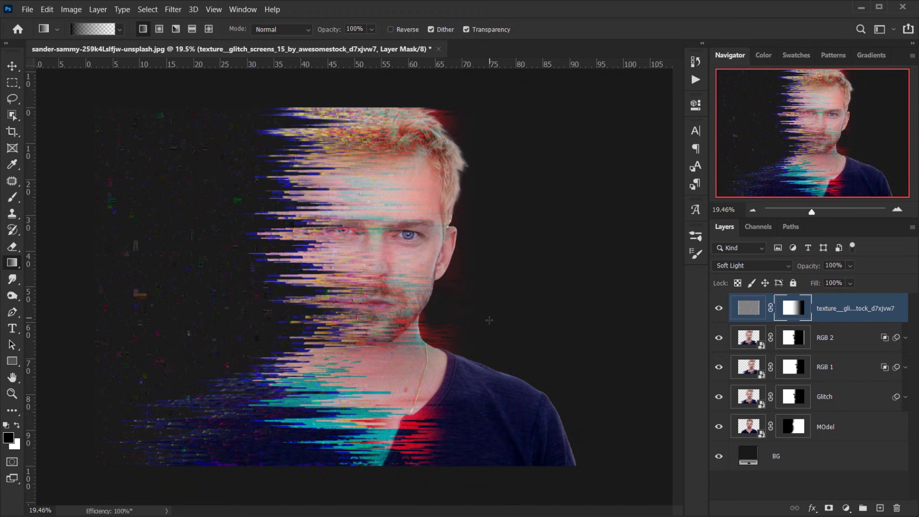
{"action": "scroll", "coordinate": [262, 300], "scroll_direction": "up", "scroll_amount": 3}
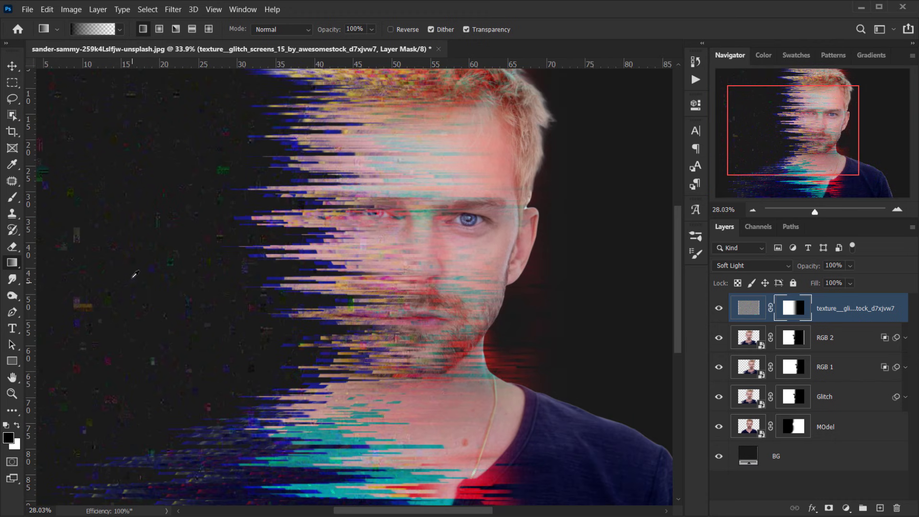
{"action": "scroll", "coordinate": [144, 278], "scroll_direction": "down", "scroll_amount": 5}
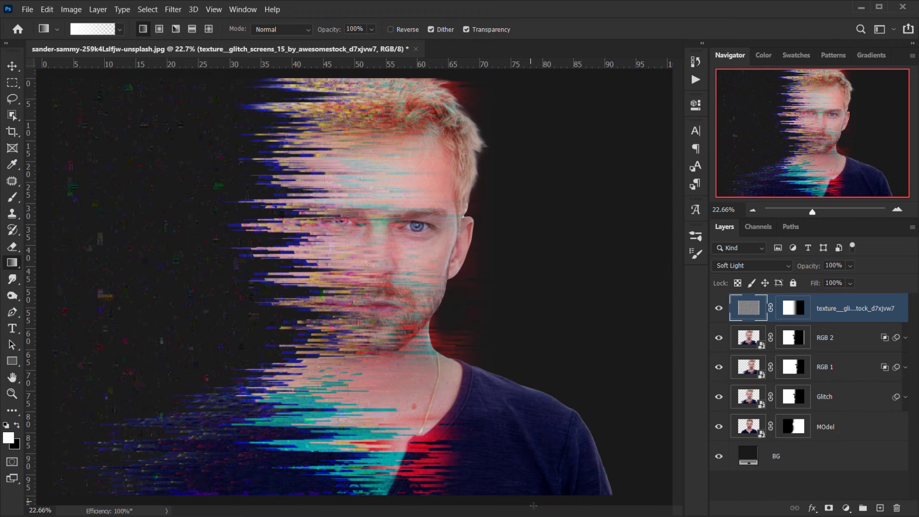
Place Texture.png from the Glitchi folder into the portrait document as the uppermost layer
{"action": "key", "text": "alt+Tab"}
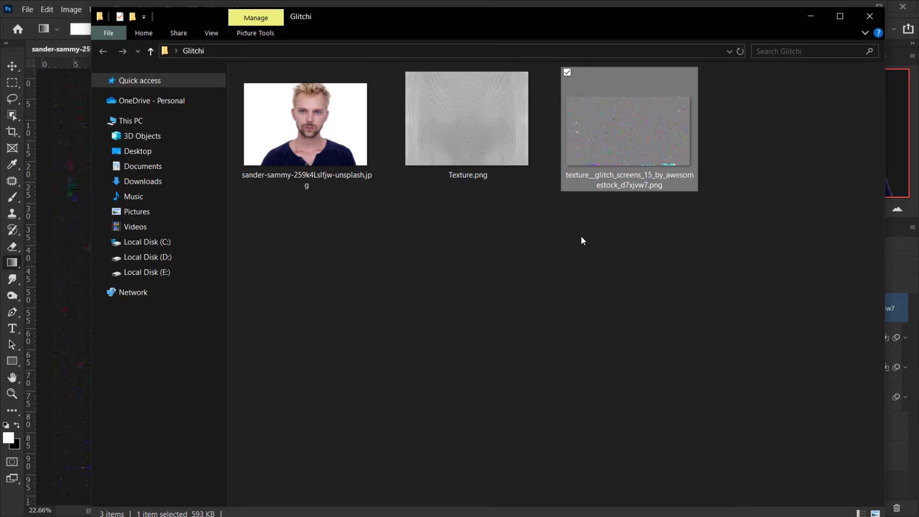
{"action": "left_click", "coordinate": [498, 139]}
{"action": "left_click", "coordinate": [62, 297]}
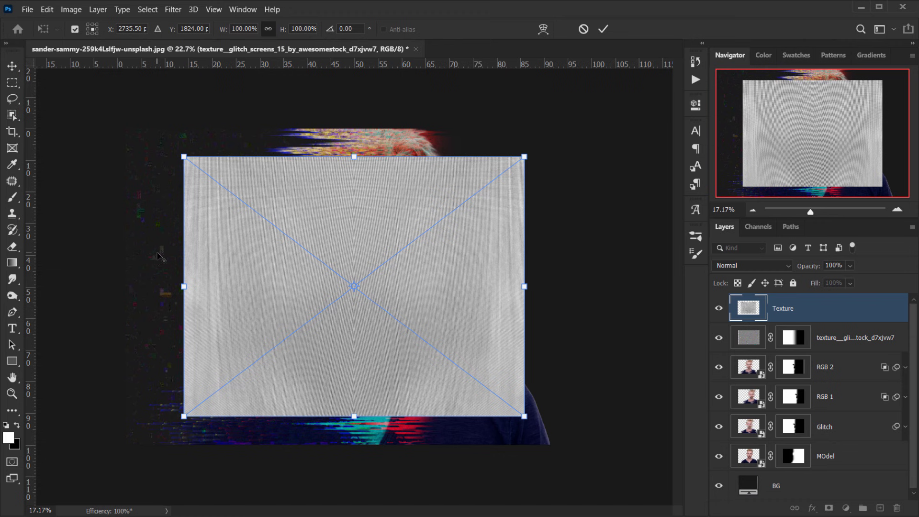
Scale the placed Texture layer up proportionally until it covers the whole canvas and commit it
{"action": "mouse_move", "coordinate": [355, 155]}
{"action": "left_mouse_down"}
{"action": "mouse_move", "coordinate": [353, 178]}
{"action": "mouse_move", "coordinate": [353, 154]}
{"action": "left_mouse_up"}
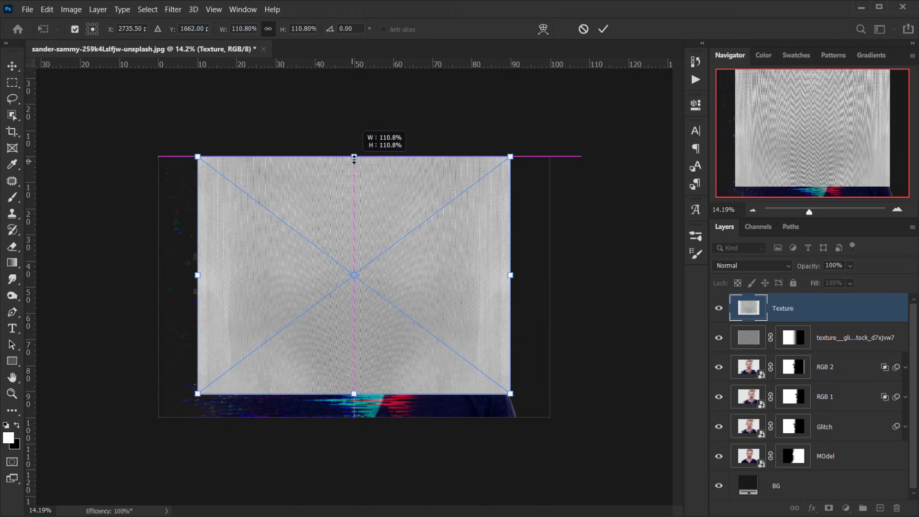
{"action": "left_click_drag", "start_coordinate": [353, 396], "coordinate": [350, 411]}
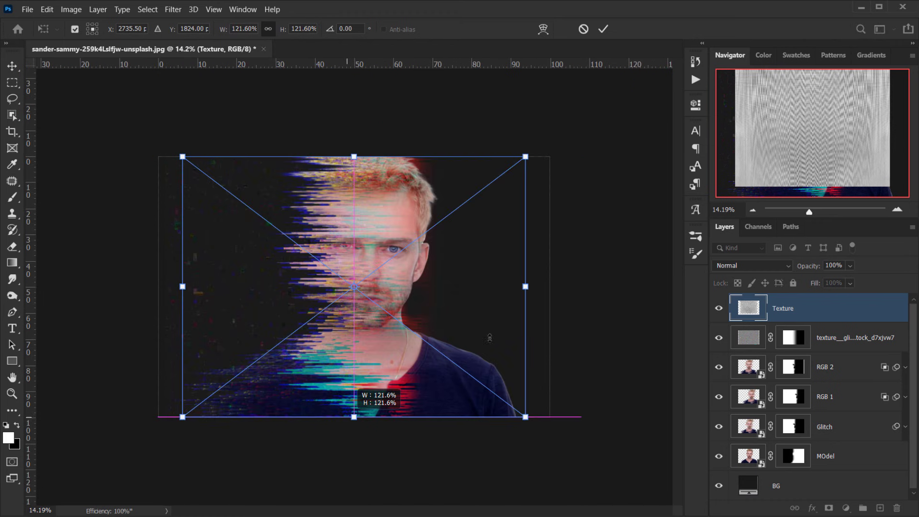
{"action": "key", "text": "Return"}
{"action": "key", "text": "g"}
{"action": "key", "text": "ctrl+0"}
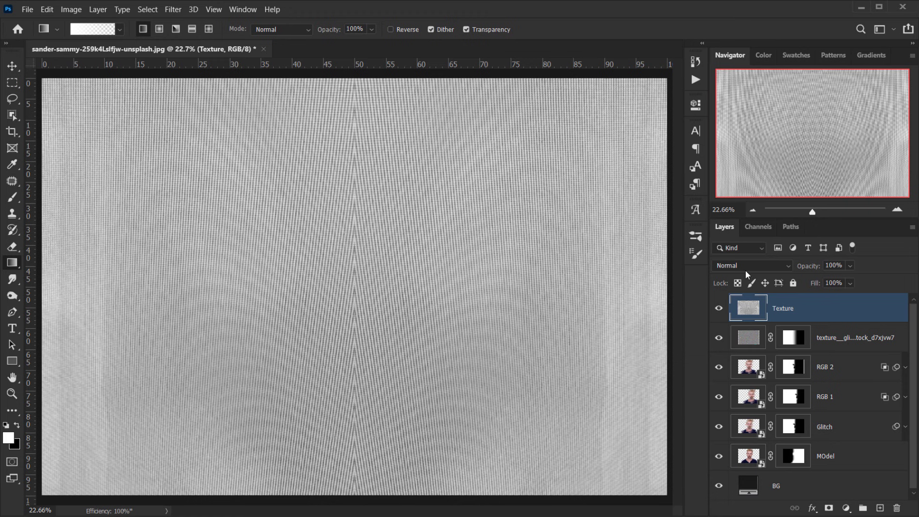
Set the Texture layer's blend mode to Overlay and its opacity to 72%
{"action": "left_click", "coordinate": [749, 264]}
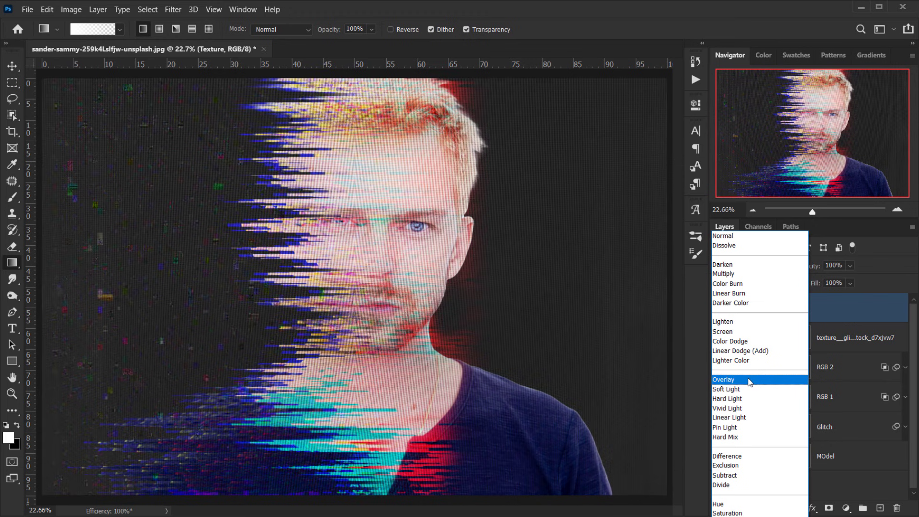
{"action": "left_click", "coordinate": [750, 380]}
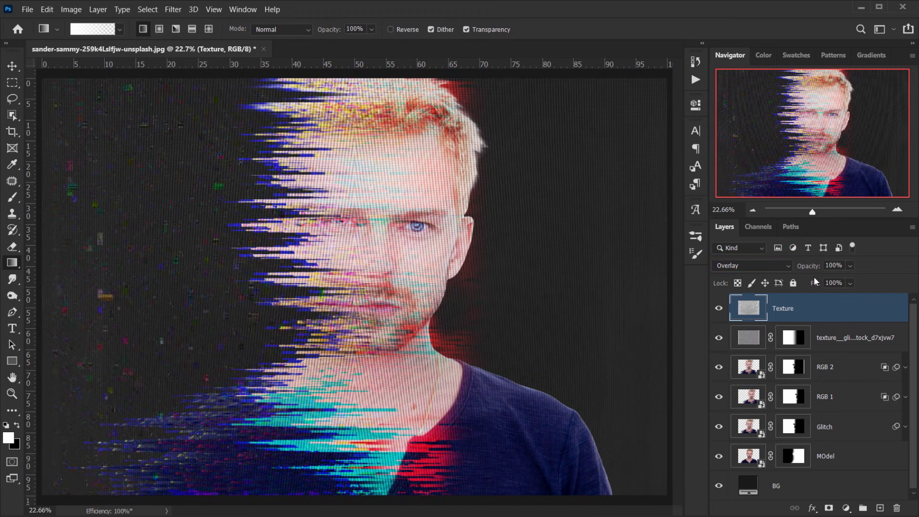
{"action": "left_click_drag", "start_coordinate": [817, 269], "coordinate": [804, 271]}
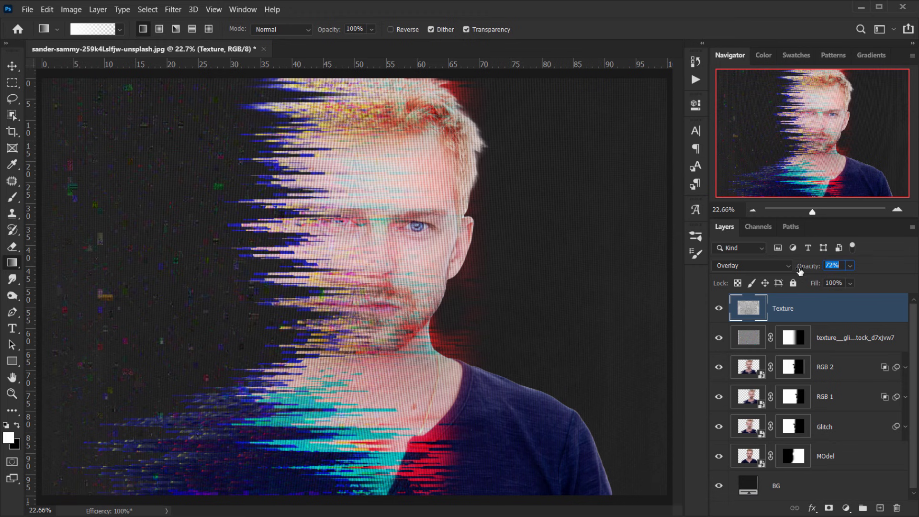
Examine the line texture over the face up close and across the whole image
{"action": "left_click", "coordinate": [353, 212]}
{"action": "scroll", "coordinate": [333, 191], "scroll_direction": "up", "scroll_amount": 3}
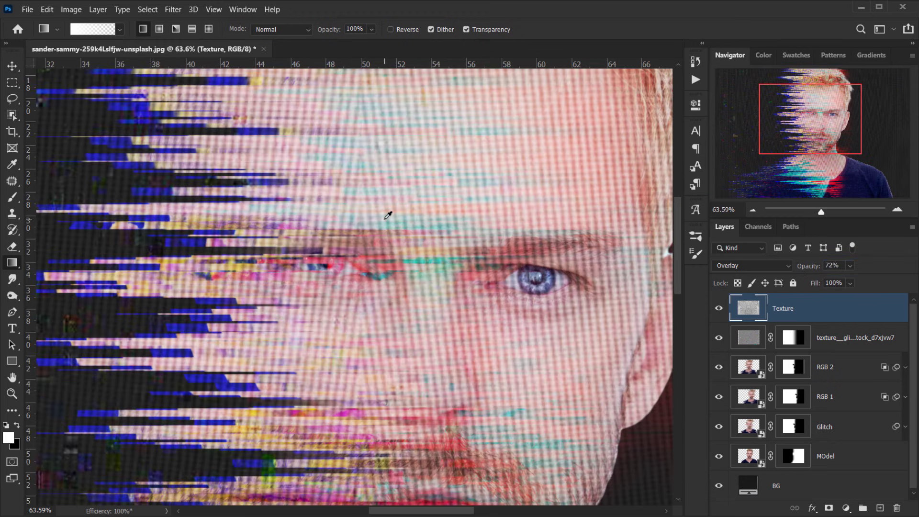
{"action": "scroll", "coordinate": [390, 212], "scroll_direction": "down", "scroll_amount": 4}
{"action": "scroll", "coordinate": [440, 246], "scroll_direction": "down", "scroll_amount": 1}
{"action": "scroll", "coordinate": [340, 268], "scroll_direction": "up", "scroll_amount": 3}
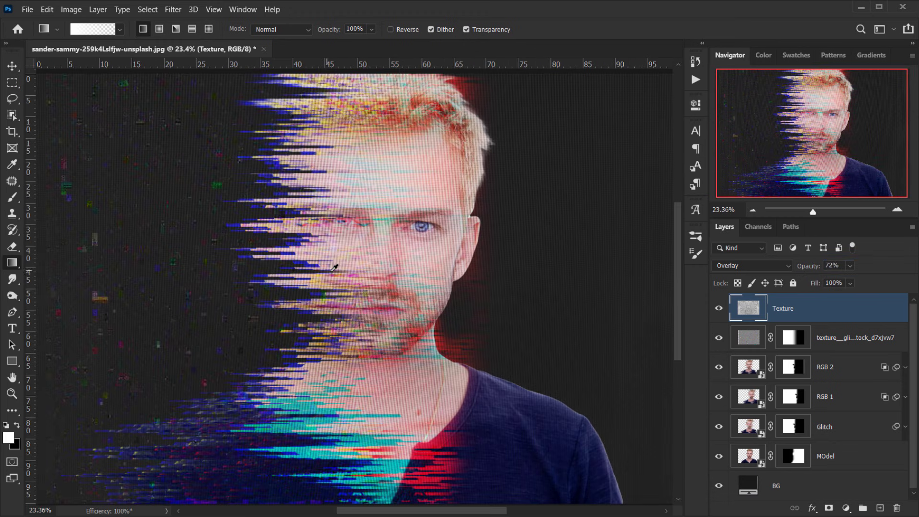
{"action": "scroll", "coordinate": [341, 269], "scroll_direction": "down", "scroll_amount": 4}
{"action": "scroll", "coordinate": [341, 269], "scroll_direction": "down", "scroll_amount": 1}
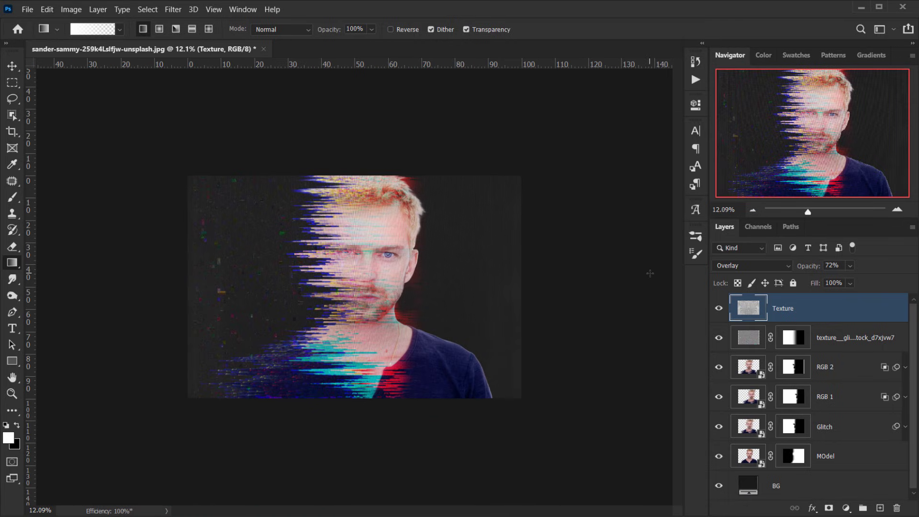
{"action": "scroll", "coordinate": [354, 287], "scroll_direction": "up", "scroll_amount": 2}
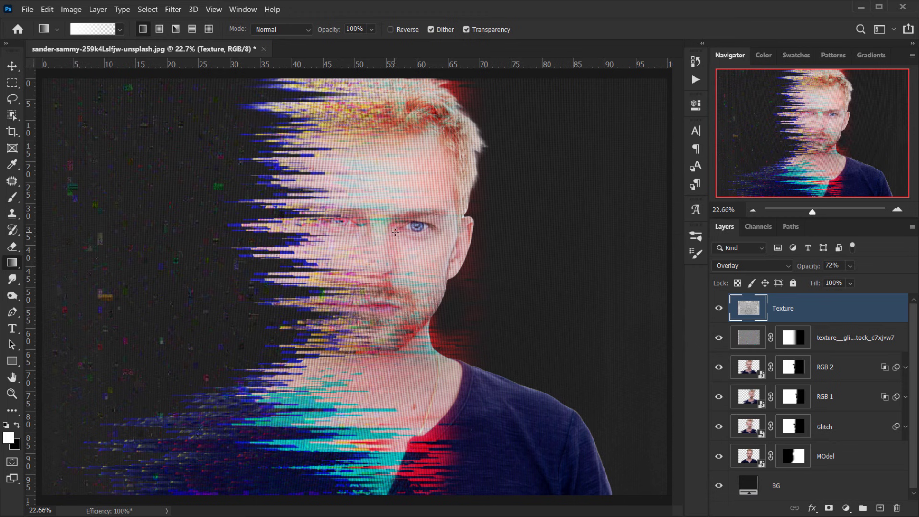
Stamp all visible layers into a new layer above Texture and rename it Stamp
{"action": "left_click", "coordinate": [804, 318]}
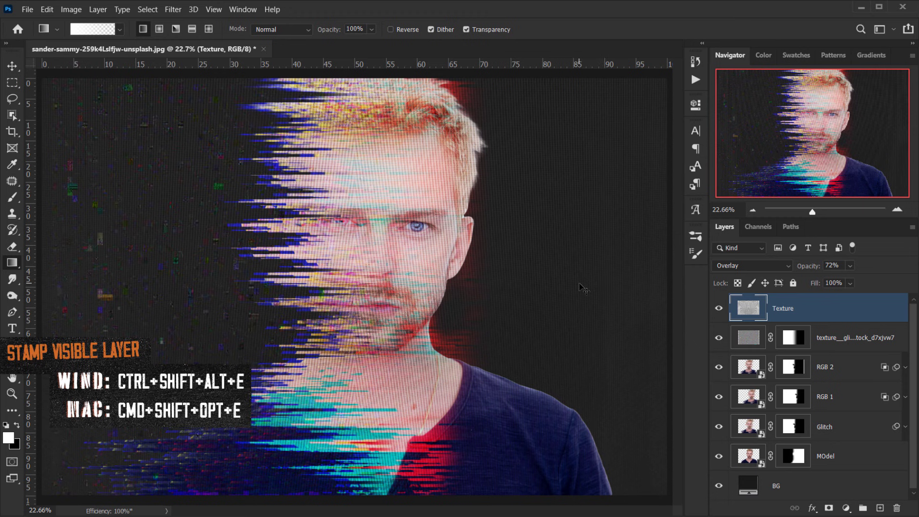
{"action": "key", "text": "ctrl+shift+alt+e"}
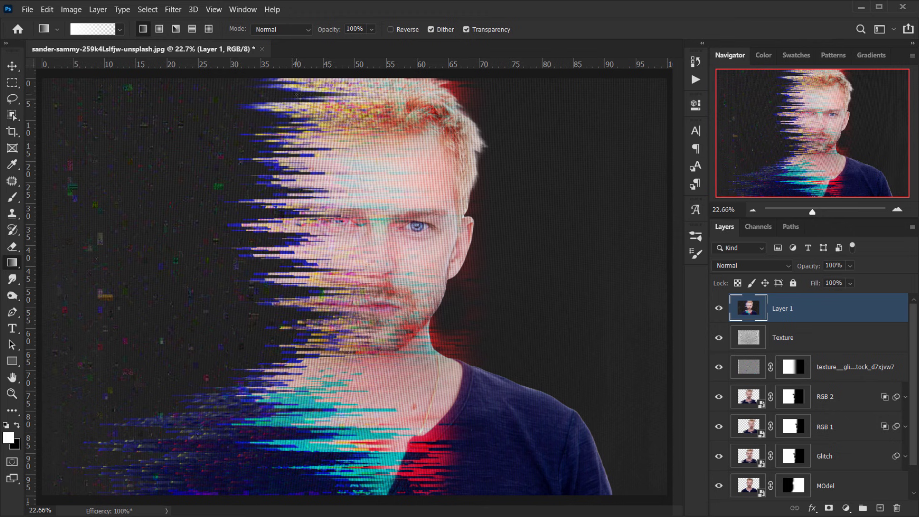
{"action": "double_click", "coordinate": [784, 308]}
{"action": "type", "text": "Stamp"}
{"action": "key", "text": "Return"}
Add many scattered thin rectangular selections across the hair, face, neck, shirt and adjacent background on the Stamp layer
{"action": "left_click", "coordinate": [12, 82]}
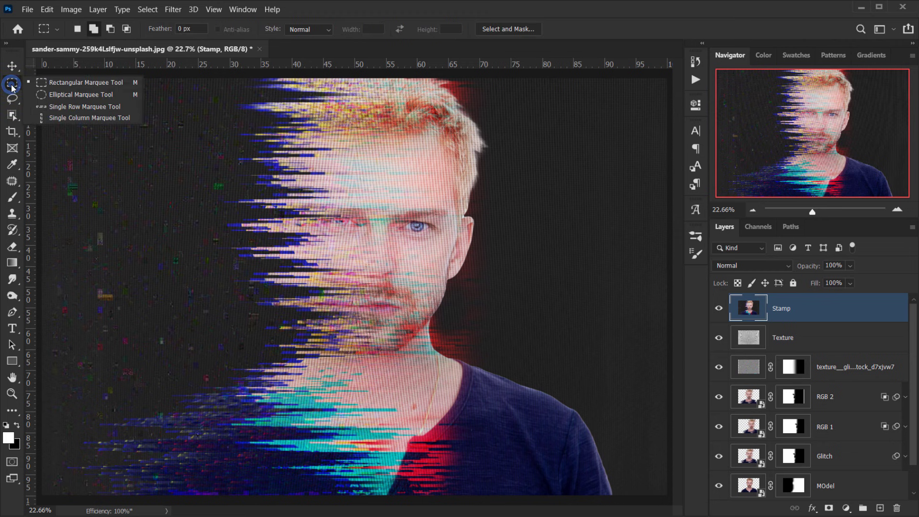
{"action": "left_click", "coordinate": [59, 82]}
{"action": "key", "text": "ctrl+minus"}
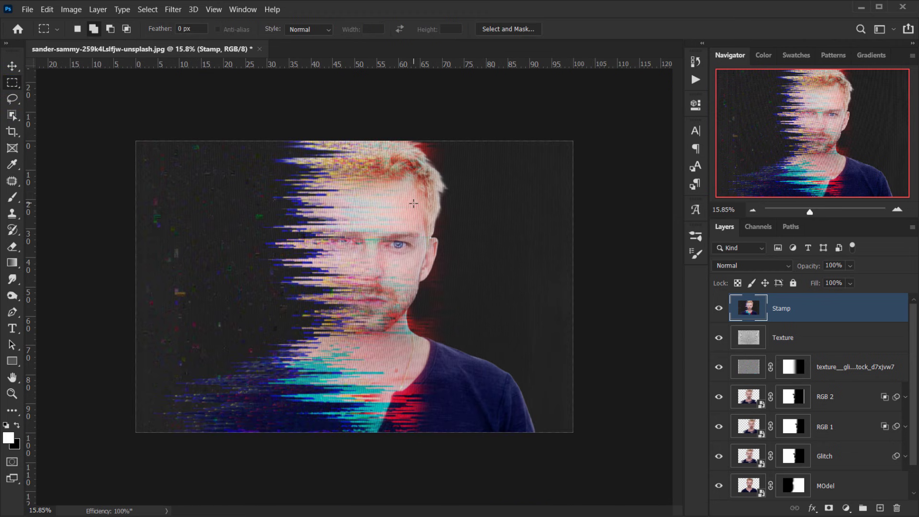
{"action": "left_click_drag", "start_coordinate": [414, 203], "coordinate": [501, 207]}
{"action": "left_click_drag", "start_coordinate": [383, 214], "coordinate": [399, 217]}
{"action": "left_click_drag", "start_coordinate": [401, 271], "coordinate": [413, 279]}
{"action": "key", "text": "ctrl+0"}
{"action": "left_click_drag", "start_coordinate": [407, 328], "coordinate": [450, 335]}
{"action": "left_click_drag", "start_coordinate": [358, 398], "coordinate": [555, 402]}
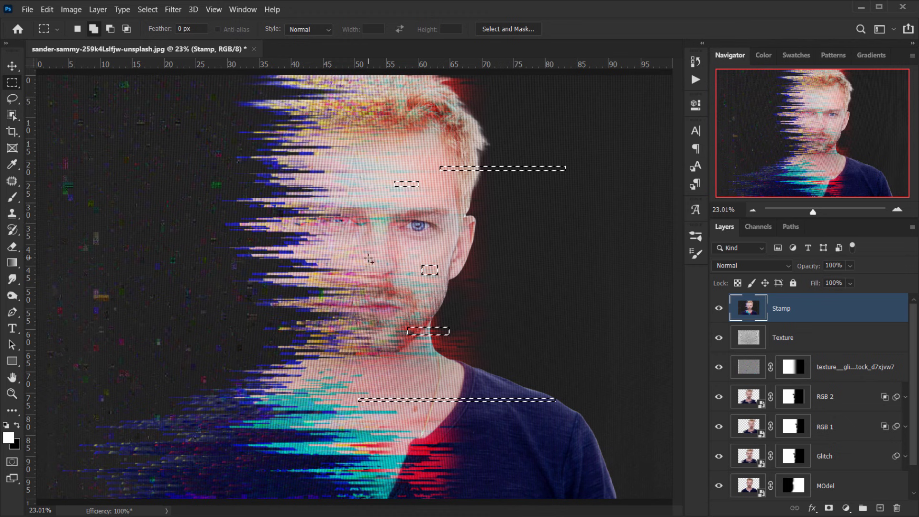
{"action": "left_click_drag", "start_coordinate": [372, 253], "coordinate": [524, 247]}
{"action": "left_click_drag", "start_coordinate": [378, 129], "coordinate": [487, 132]}
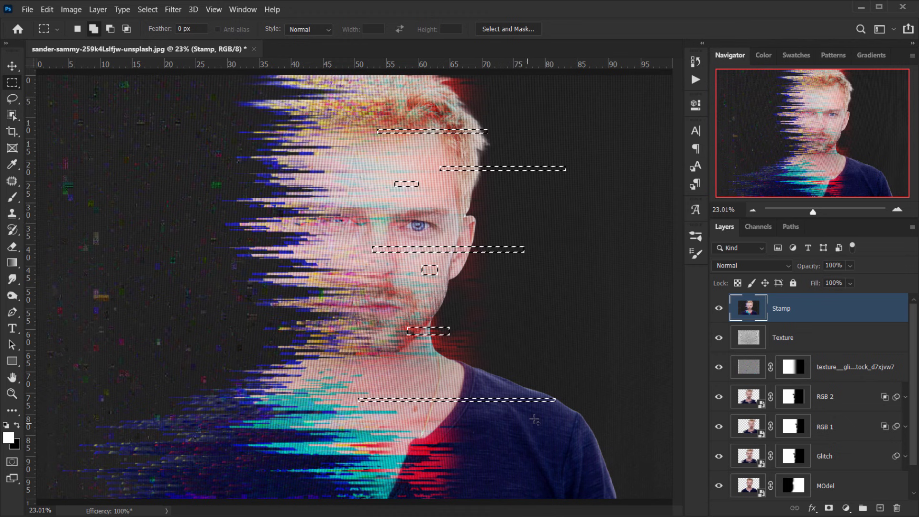
{"action": "left_click_drag", "start_coordinate": [514, 434], "coordinate": [634, 439]}
{"action": "left_click_drag", "start_coordinate": [329, 436], "coordinate": [391, 440]}
{"action": "left_click_drag", "start_coordinate": [403, 360], "coordinate": [471, 363]}
{"action": "left_click_drag", "start_coordinate": [430, 286], "coordinate": [446, 301]}
{"action": "left_click_drag", "start_coordinate": [455, 194], "coordinate": [499, 202]}
{"action": "left_click_drag", "start_coordinate": [465, 230], "coordinate": [512, 238]}
{"action": "left_click_drag", "start_coordinate": [450, 143], "coordinate": [504, 150]}
{"action": "left_click_drag", "start_coordinate": [426, 88], "coordinate": [515, 90]}
{"action": "left_click_drag", "start_coordinate": [381, 106], "coordinate": [437, 110]}
{"action": "left_click_drag", "start_coordinate": [320, 157], "coordinate": [409, 167]}
{"action": "left_click_drag", "start_coordinate": [440, 182], "coordinate": [441, 191]}
{"action": "left_click_drag", "start_coordinate": [401, 282], "coordinate": [402, 291]}
{"action": "left_click_drag", "start_coordinate": [331, 382], "coordinate": [548, 376]}
{"action": "left_click_drag", "start_coordinate": [561, 406], "coordinate": [635, 413]}
{"action": "left_click_drag", "start_coordinate": [593, 474], "coordinate": [629, 478]}
{"action": "left_click_drag", "start_coordinate": [367, 472], "coordinate": [526, 477]}
{"action": "left_click_drag", "start_coordinate": [586, 462], "coordinate": [619, 466]}
{"action": "left_click_drag", "start_coordinate": [424, 424], "coordinate": [437, 435]}
{"action": "left_click_drag", "start_coordinate": [473, 443], "coordinate": [484, 448]}
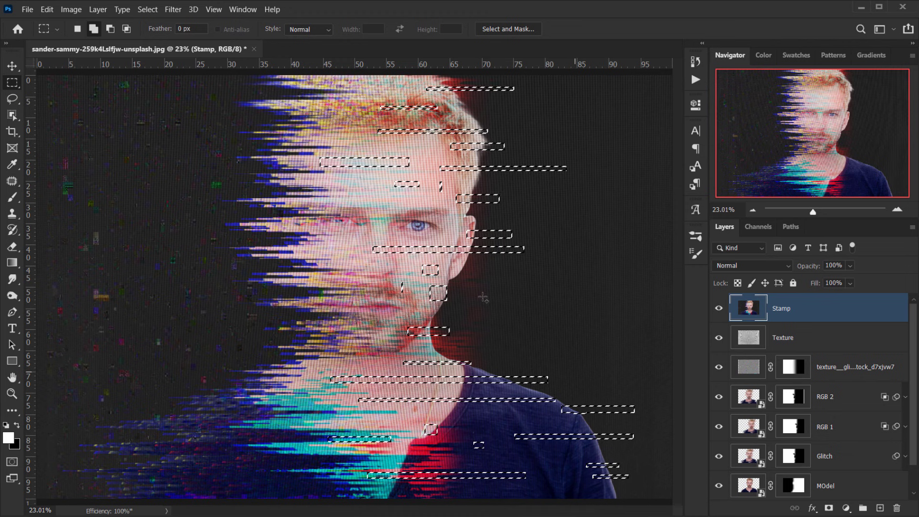
Copy the selected strips from Stamp, paste them in place on a new layer and hide Stamp
{"action": "scroll", "coordinate": [483, 298], "scroll_direction": "down", "scroll_amount": 2}
{"action": "scroll", "coordinate": [502, 335], "scroll_direction": "up", "scroll_amount": 3}
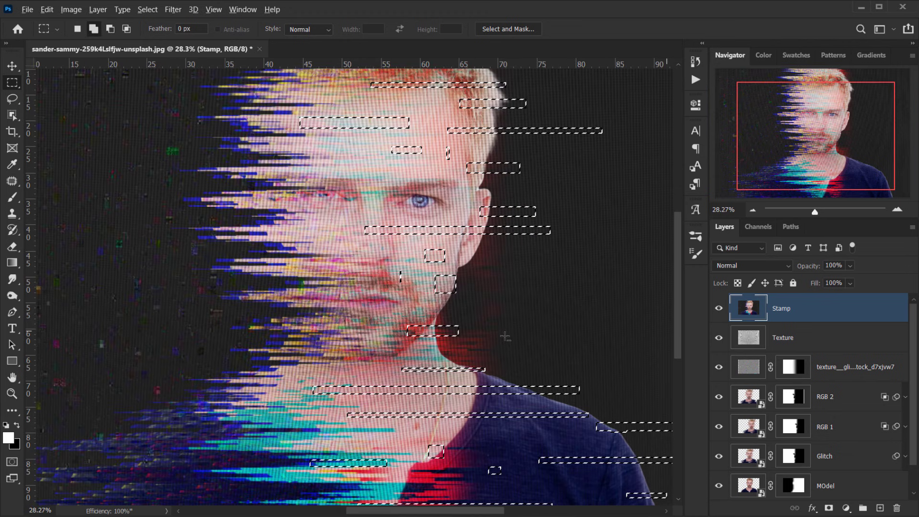
{"action": "scroll", "coordinate": [505, 336], "scroll_direction": "down", "scroll_amount": 1}
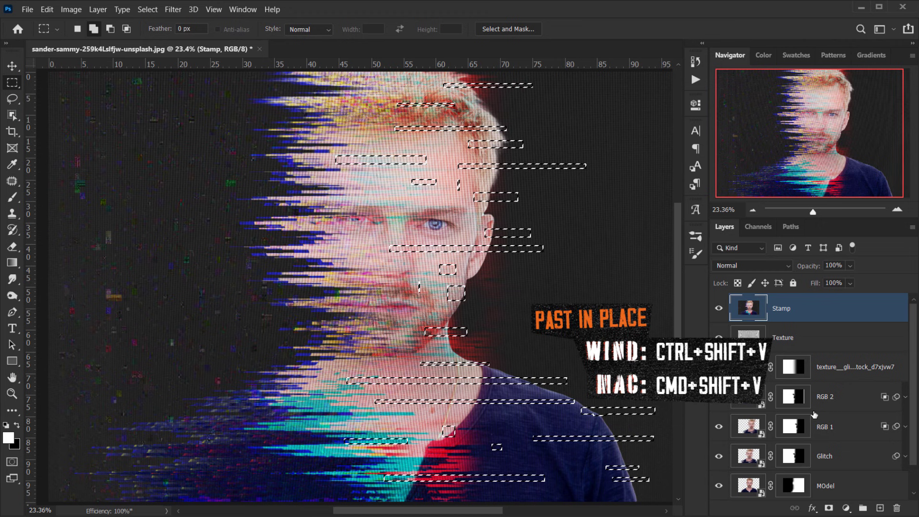
{"action": "key", "text": "ctrl+shift+v"}
{"action": "left_click", "coordinate": [721, 337]}
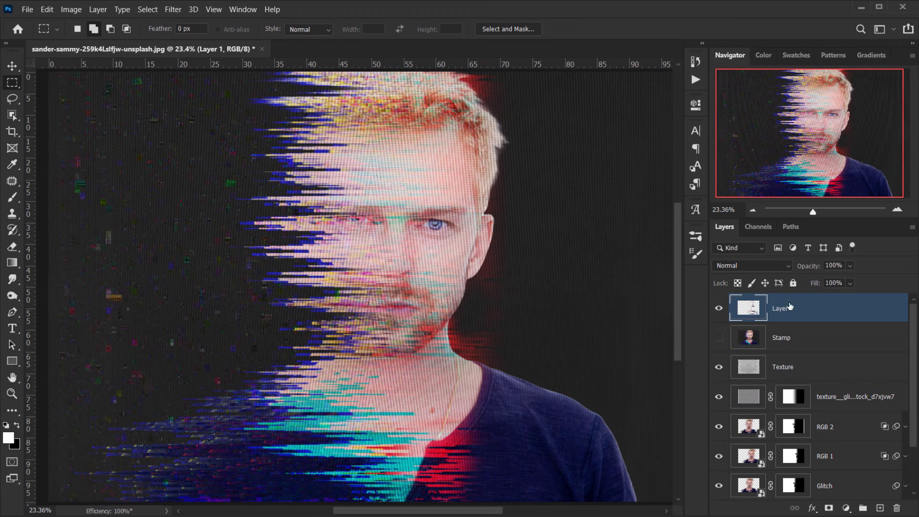
{"action": "key", "text": "ctrl+t"}
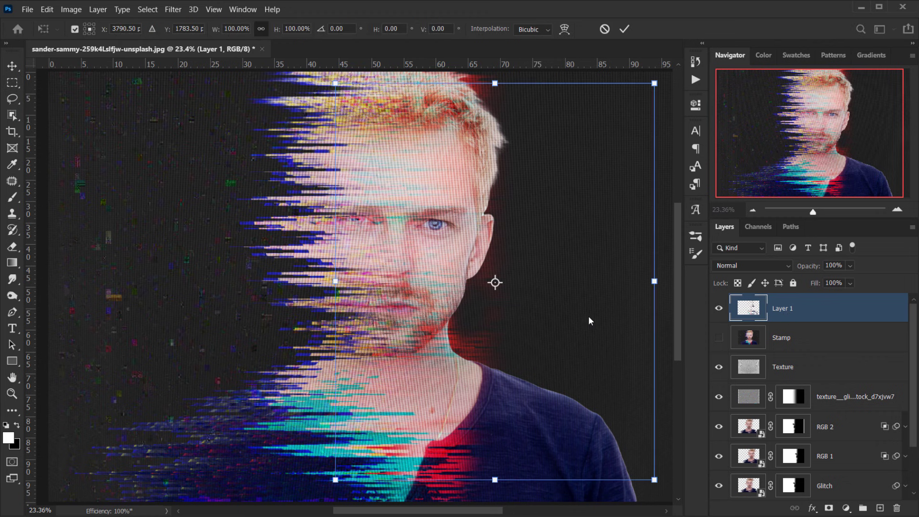
{"action": "left_click_drag", "start_coordinate": [541, 309], "coordinate": [536, 314]}
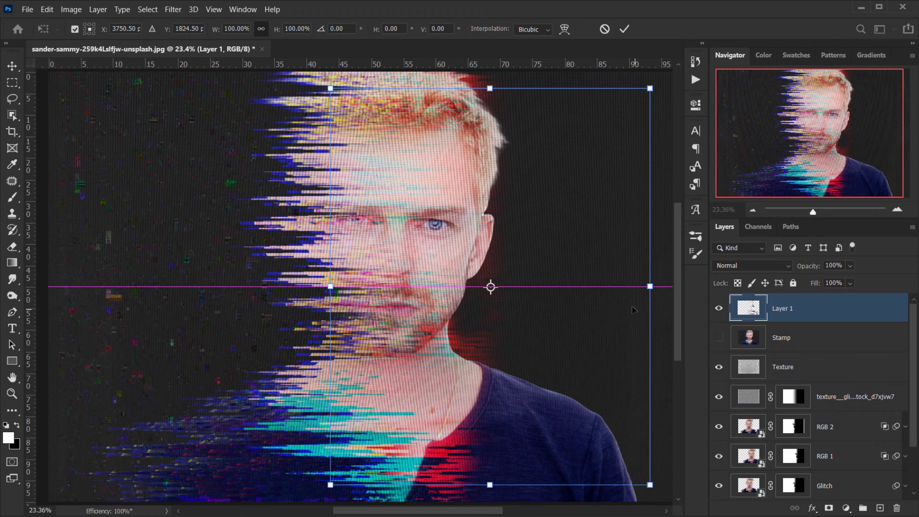
{"action": "key", "text": "Escape"}
Shift the pasted strips layer 50 px to the left with Free Transform and commit it
{"action": "key", "text": "ctrl+t"}
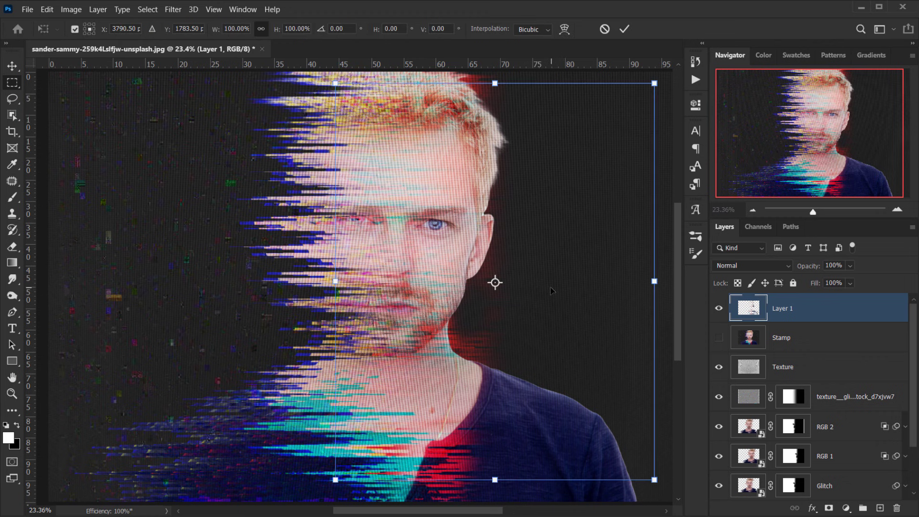
{"action": "key", "text": "shift+Left"}
{"action": "key", "text": "shift+Left"}
{"action": "key", "text": "shift+Left"}
{"action": "key", "text": "shift+Left"}
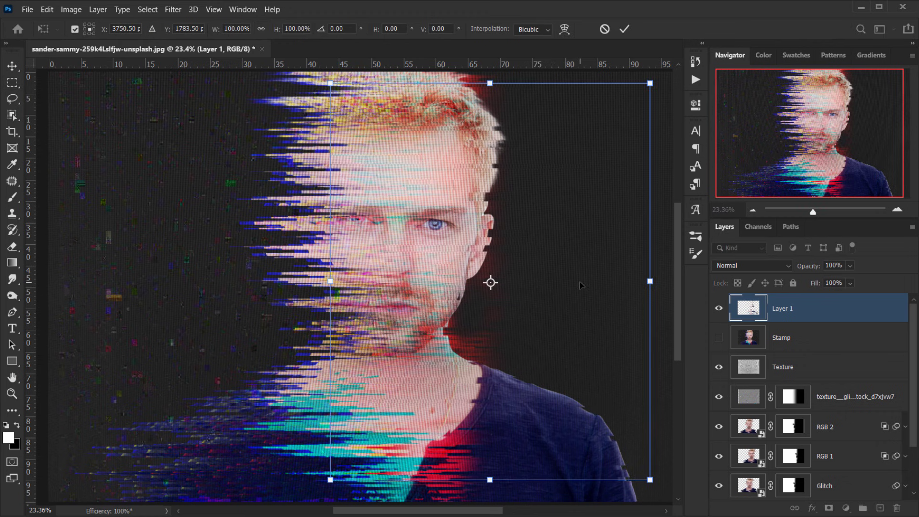
{"action": "key", "text": "shift+Left"}
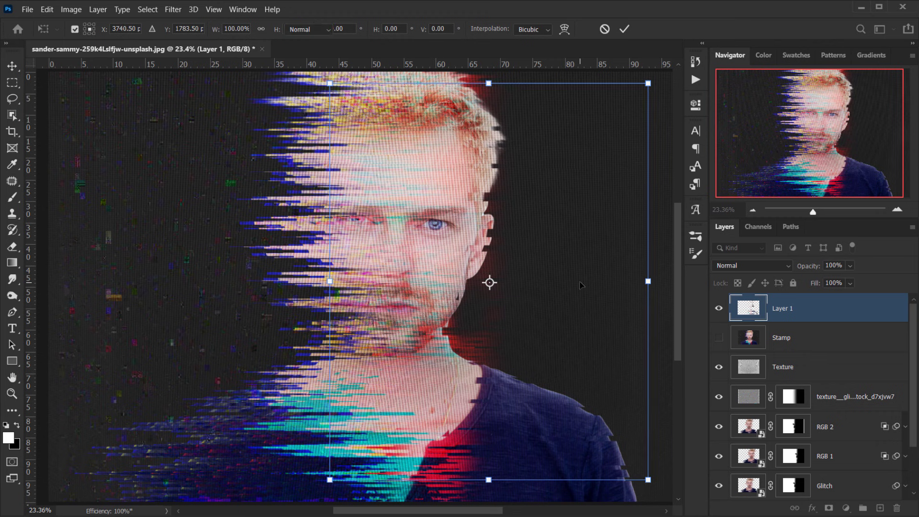
{"action": "key", "text": "Return"}
{"action": "key", "text": "m"}
Move the strips layer down the stack, between the masked glitch texture layer and RGB 2
{"action": "scroll", "coordinate": [566, 259], "scroll_direction": "down", "scroll_amount": 2}
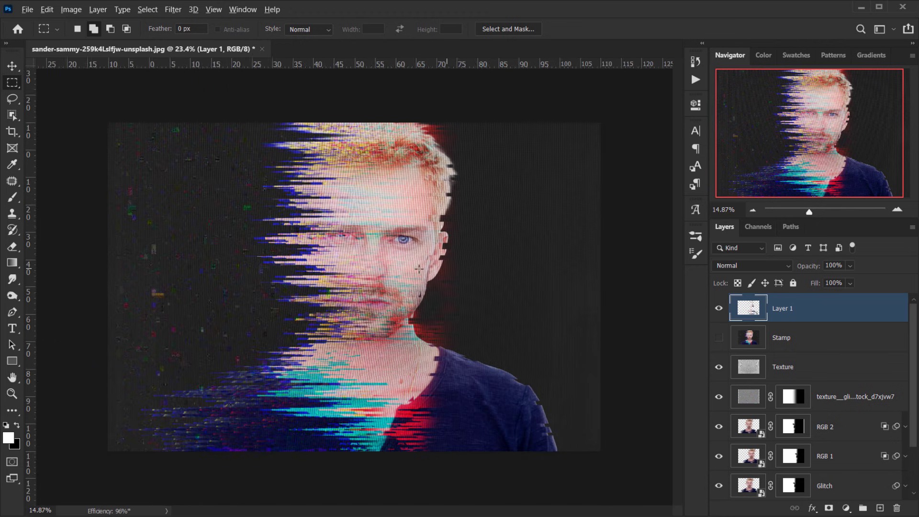
{"action": "scroll", "coordinate": [567, 259], "scroll_direction": "up", "scroll_amount": 5}
{"action": "scroll", "coordinate": [511, 269], "scroll_direction": "down", "scroll_amount": 10}
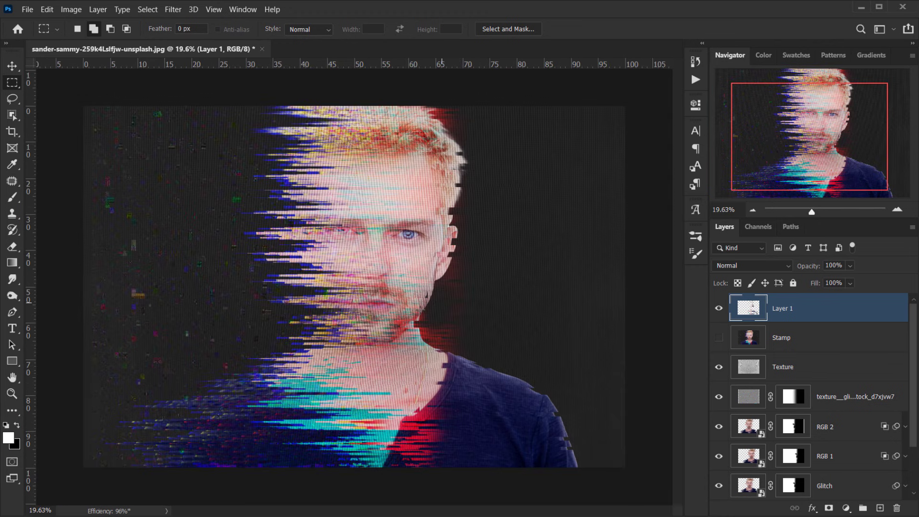
{"action": "scroll", "coordinate": [412, 340], "scroll_direction": "up", "scroll_amount": 4}
{"action": "scroll", "coordinate": [409, 335], "scroll_direction": "down", "scroll_amount": 5}
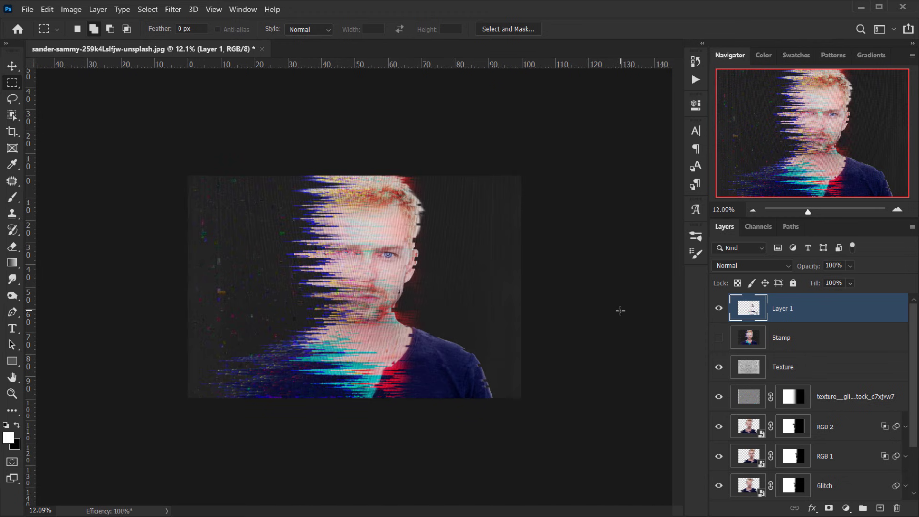
{"action": "scroll", "coordinate": [621, 311], "scroll_direction": "up", "scroll_amount": 3}
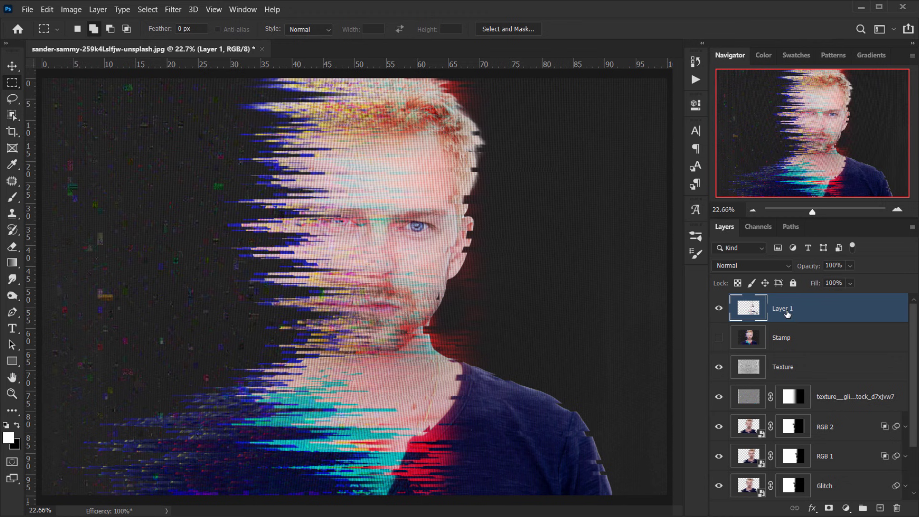
{"action": "left_click_drag", "start_coordinate": [817, 307], "coordinate": [786, 409]}
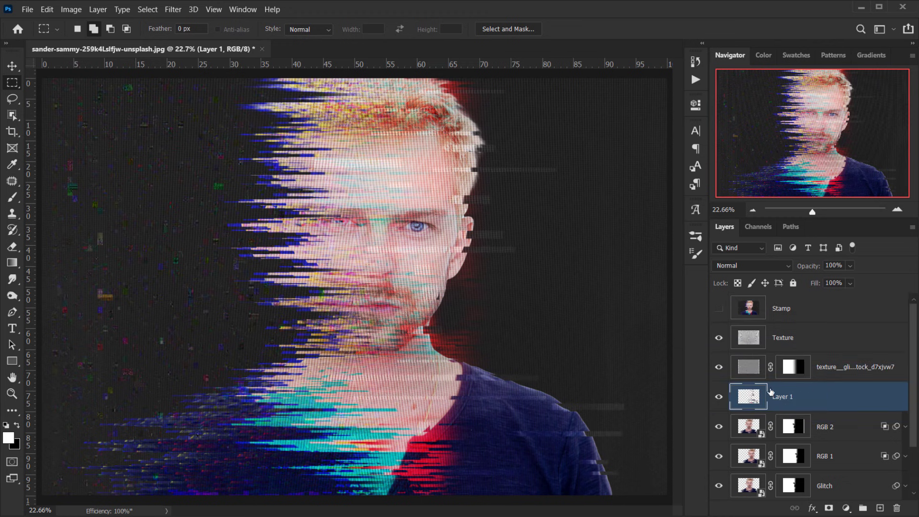
{"action": "scroll", "coordinate": [436, 216], "scroll_direction": "up", "scroll_amount": 1}
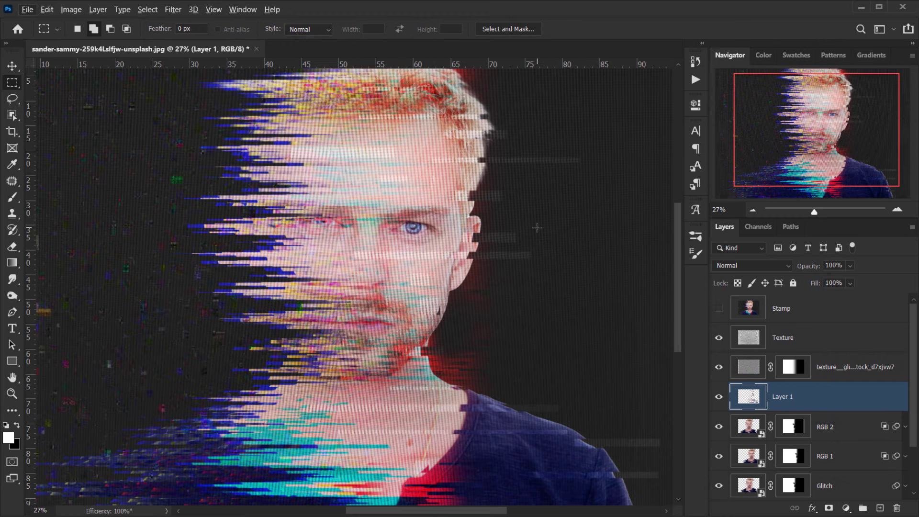
{"action": "scroll", "coordinate": [537, 227], "scroll_direction": "down", "scroll_amount": 1}
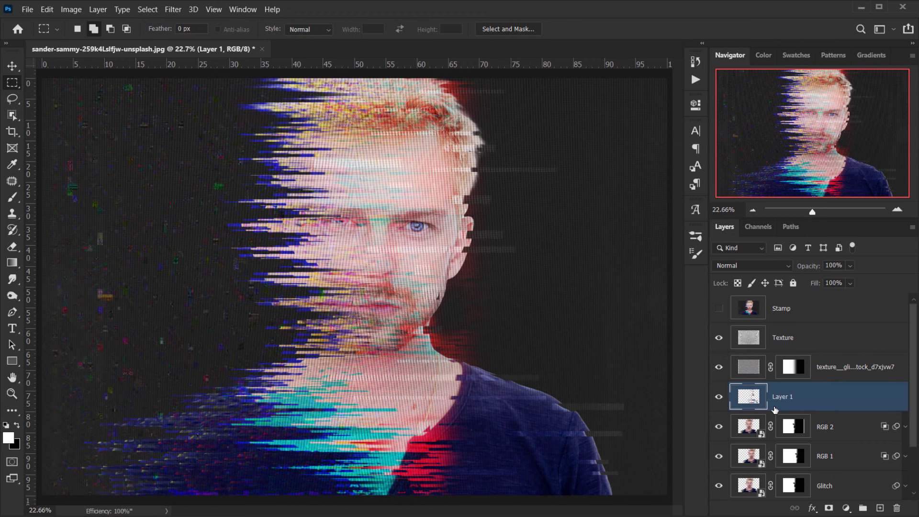
Add a Color Lookup adjustment above the Texture layer using the Crisp_Warm.look 3D LUT
{"action": "left_click", "coordinate": [783, 338]}
{"action": "left_click", "coordinate": [847, 508]}
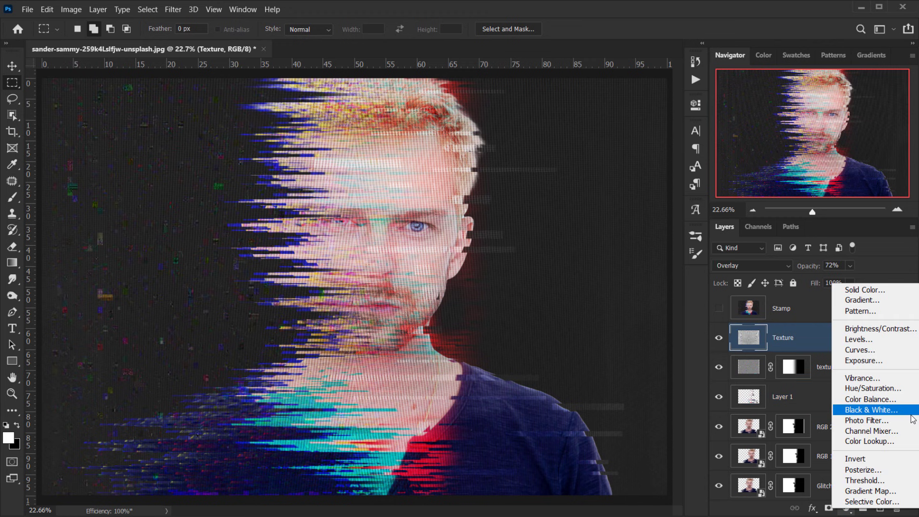
{"action": "left_click", "coordinate": [899, 441]}
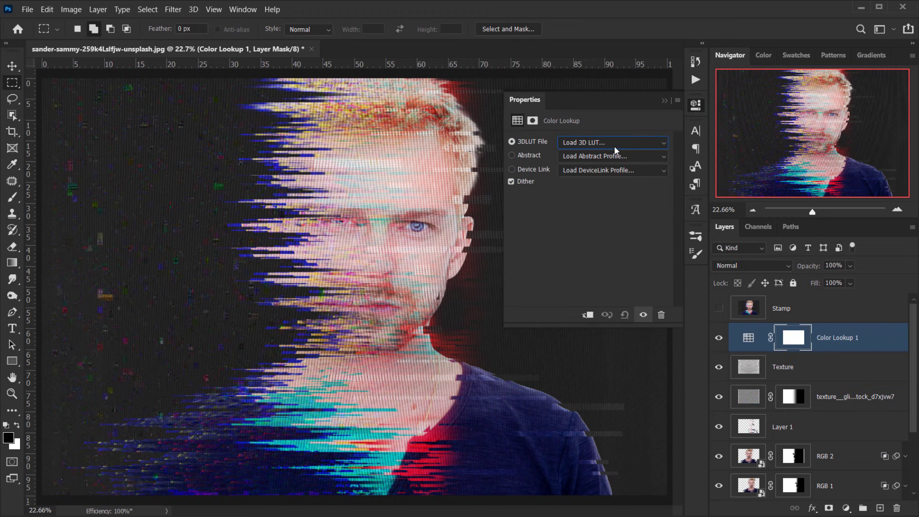
{"action": "left_click", "coordinate": [614, 143]}
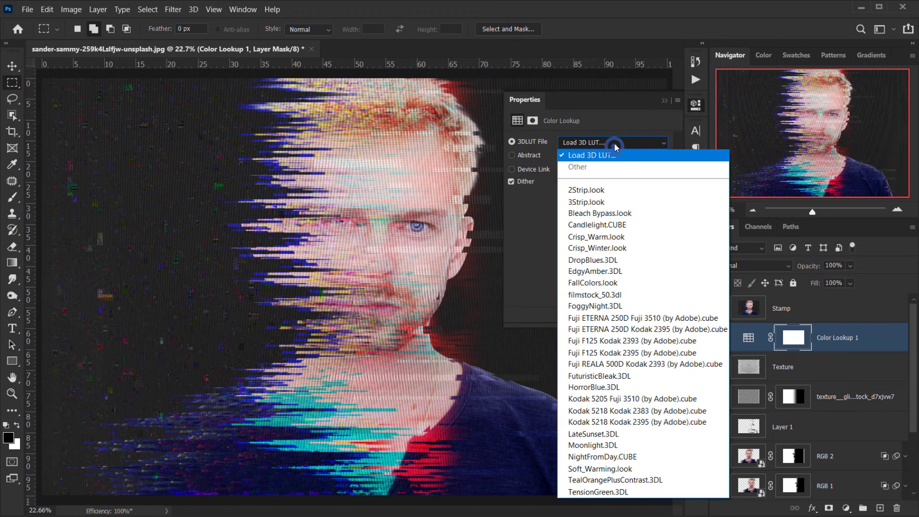
{"action": "left_click", "coordinate": [606, 237]}
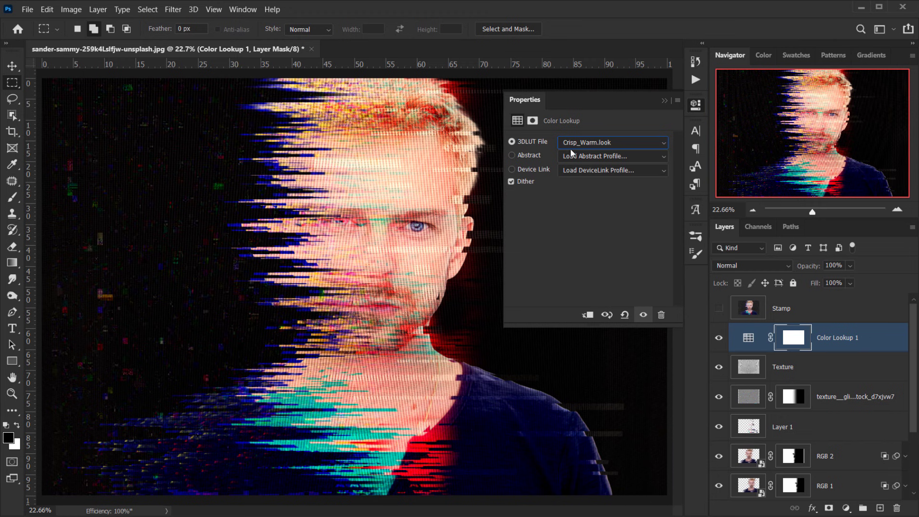
{"action": "left_click", "coordinate": [664, 100]}
Compare the image with and without the Color Lookup adjustment and examine the graded portrait up close and as a whole
{"action": "left_click", "coordinate": [719, 338]}
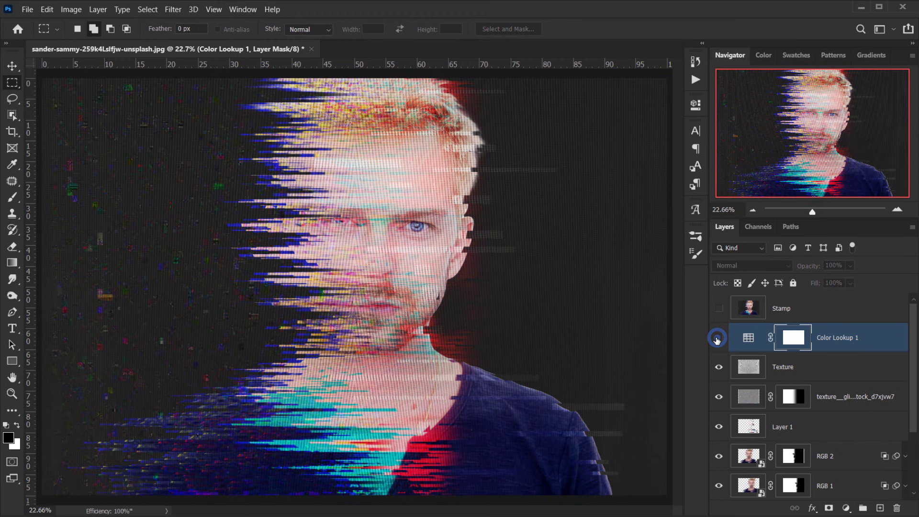
{"action": "left_click", "coordinate": [718, 338]}
{"action": "scroll", "coordinate": [298, 268], "scroll_direction": "down", "scroll_amount": 2}
{"action": "scroll", "coordinate": [298, 268], "scroll_direction": "up", "scroll_amount": 1}
{"action": "scroll", "coordinate": [297, 268], "scroll_direction": "up", "scroll_amount": 4}
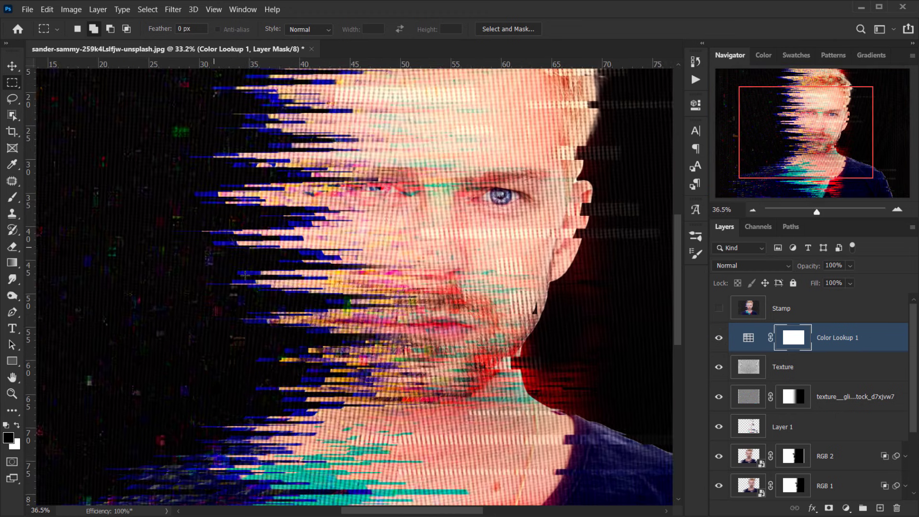
{"action": "scroll", "coordinate": [255, 283], "scroll_direction": "down", "scroll_amount": 4}
{"action": "scroll", "coordinate": [473, 346], "scroll_direction": "up", "scroll_amount": 4}
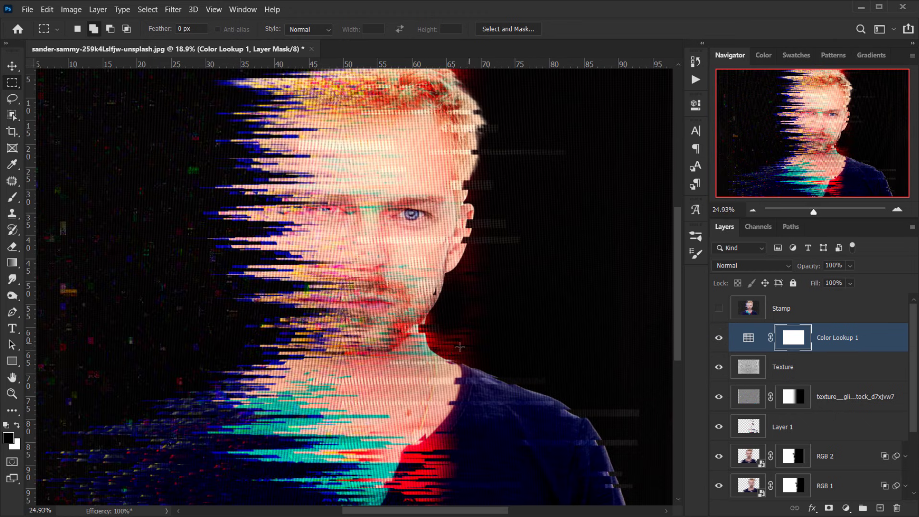
{"action": "scroll", "coordinate": [429, 355], "scroll_direction": "down", "scroll_amount": 5}
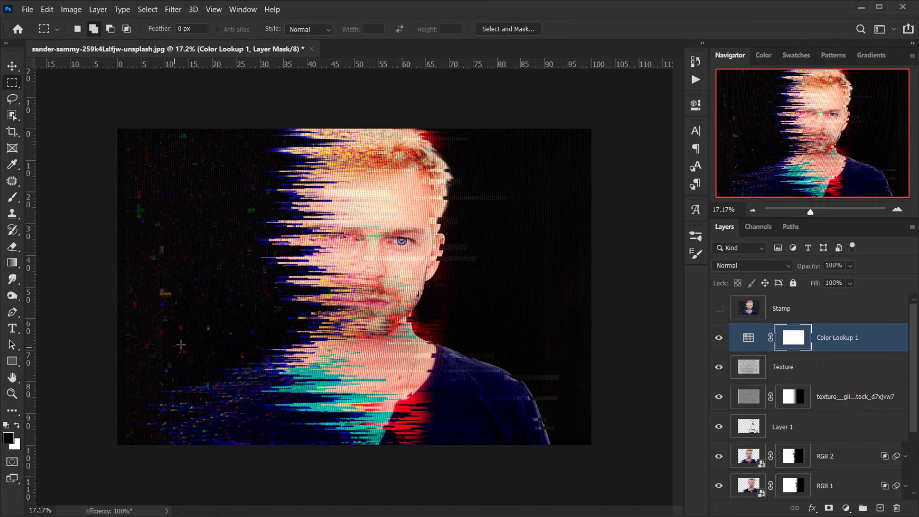
{"action": "scroll", "coordinate": [356, 285], "scroll_direction": "up", "scroll_amount": 3}
{"action": "scroll", "coordinate": [356, 285], "scroll_direction": "down", "scroll_amount": 3}
In the Color Lookup layer's Blend If settings, split the Underlying Layer black slider to 0 / 100 and apply it
{"action": "left_click", "coordinate": [891, 342]}
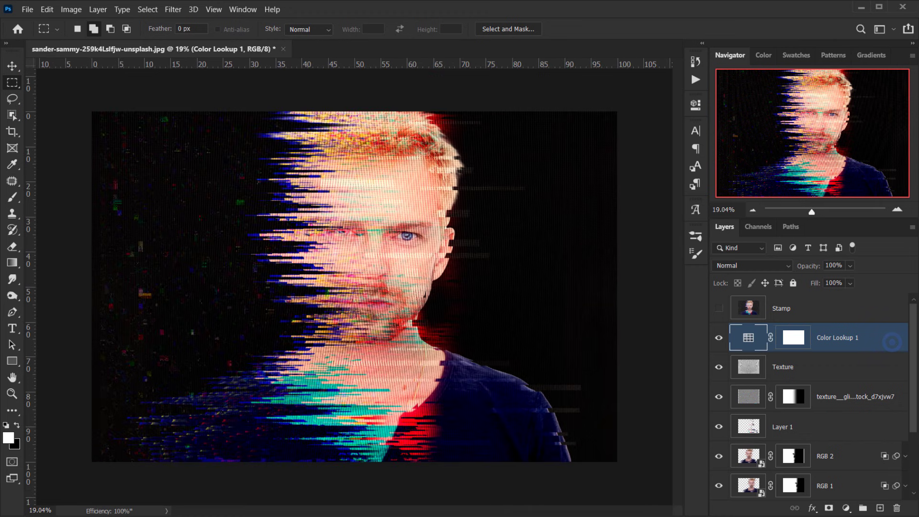
{"action": "left_click", "coordinate": [813, 508]}
{"action": "key", "text": "Escape"}
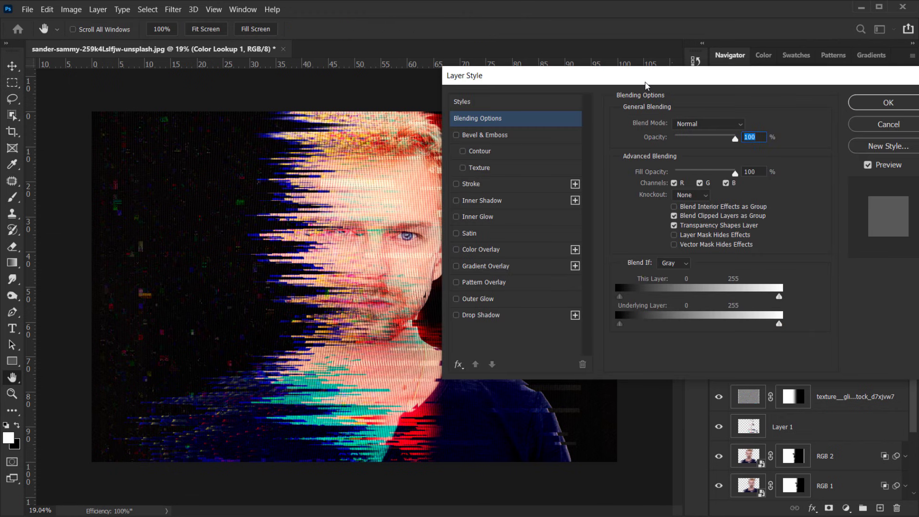
{"action": "left_click_drag", "start_coordinate": [645, 85], "coordinate": [662, 84]}
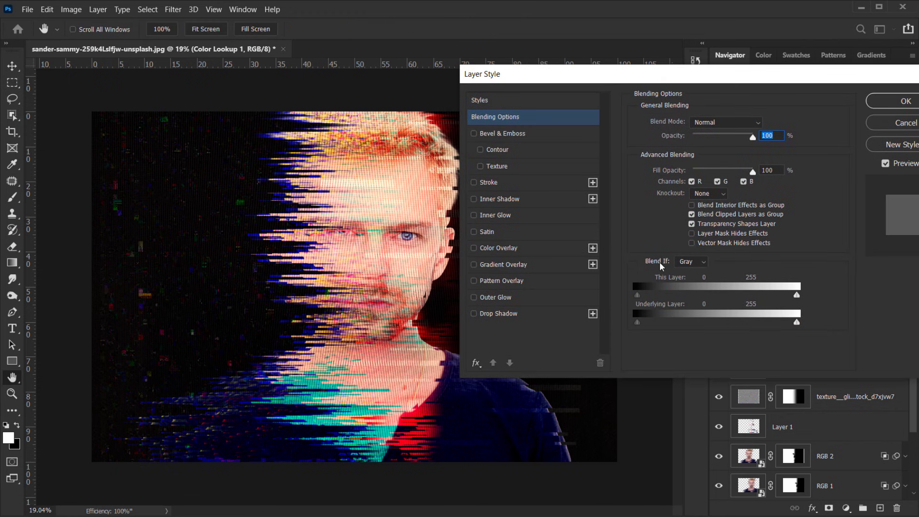
{"action": "key", "text": "alt"}
{"action": "left_click_drag", "start_coordinate": [638, 323], "coordinate": [701, 316]}
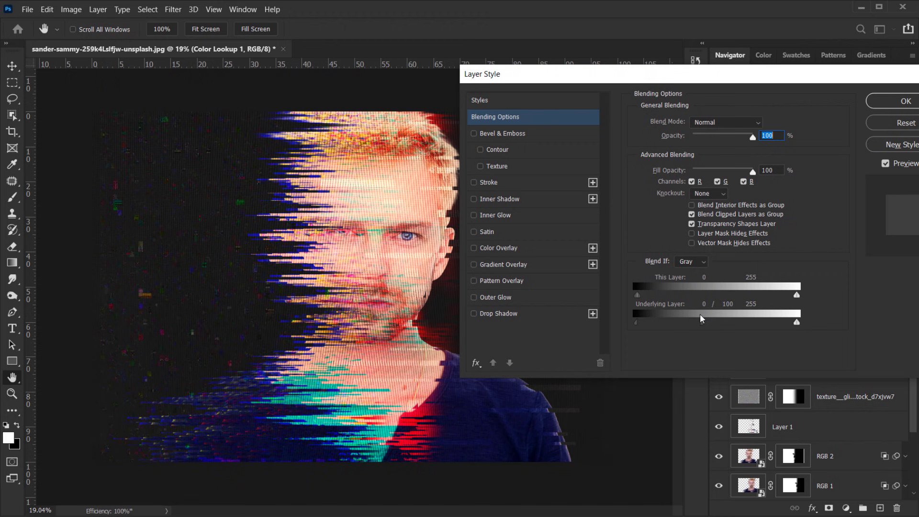
{"action": "left_click", "coordinate": [890, 102]}
{"action": "key", "text": "m"}
Compare the image with and without the Color Lookup adjustment and set its opacity to 82%
{"action": "key", "text": "ctrl+minus"}
{"action": "key", "text": "ctrl+plus"}
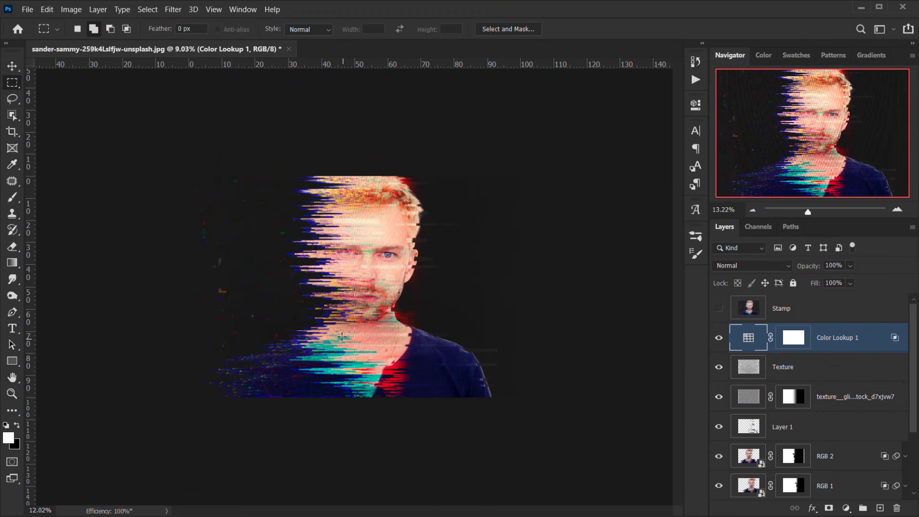
{"action": "scroll", "coordinate": [668, 375], "scroll_direction": "up", "scroll_amount": 1}
{"action": "left_click", "coordinate": [719, 338]}
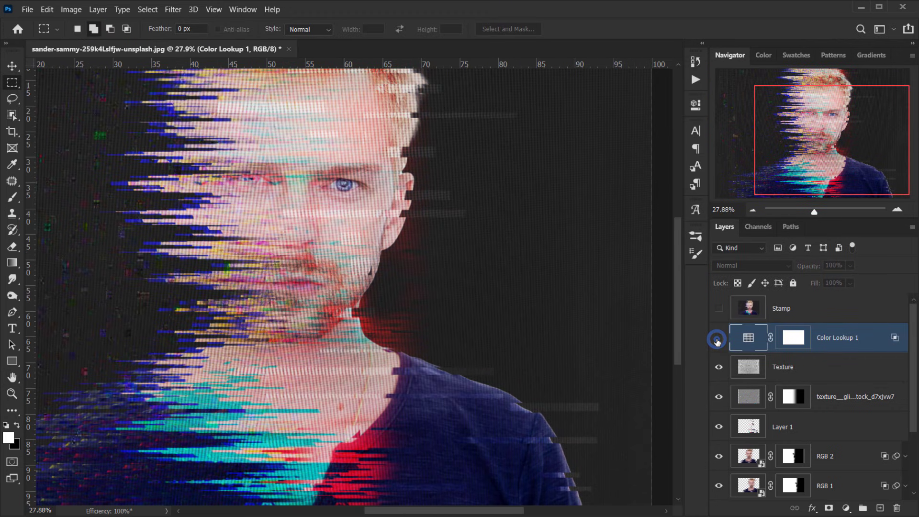
{"action": "left_click", "coordinate": [719, 338]}
{"action": "scroll", "coordinate": [354, 287], "scroll_direction": "down", "scroll_amount": 3}
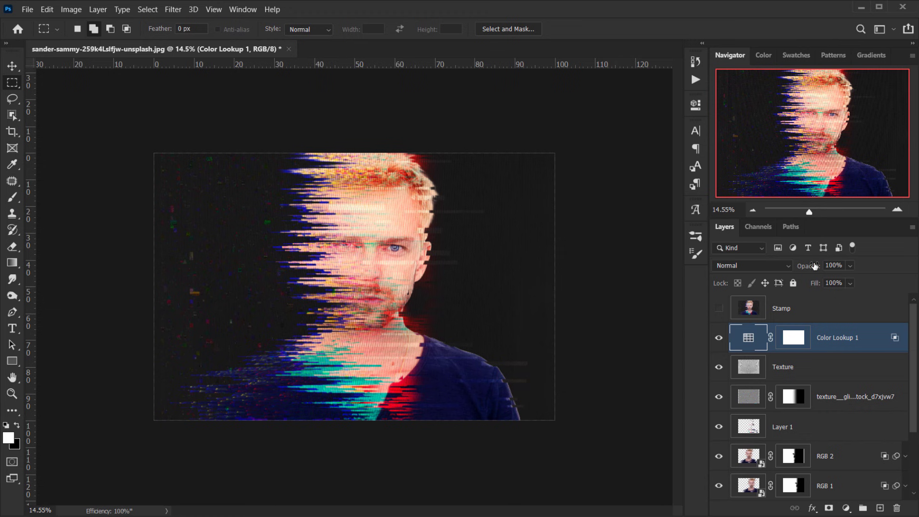
{"action": "left_click_drag", "start_coordinate": [812, 266], "coordinate": [804, 267]}
{"action": "scroll", "coordinate": [245, 337], "scroll_direction": "up", "scroll_amount": 1}
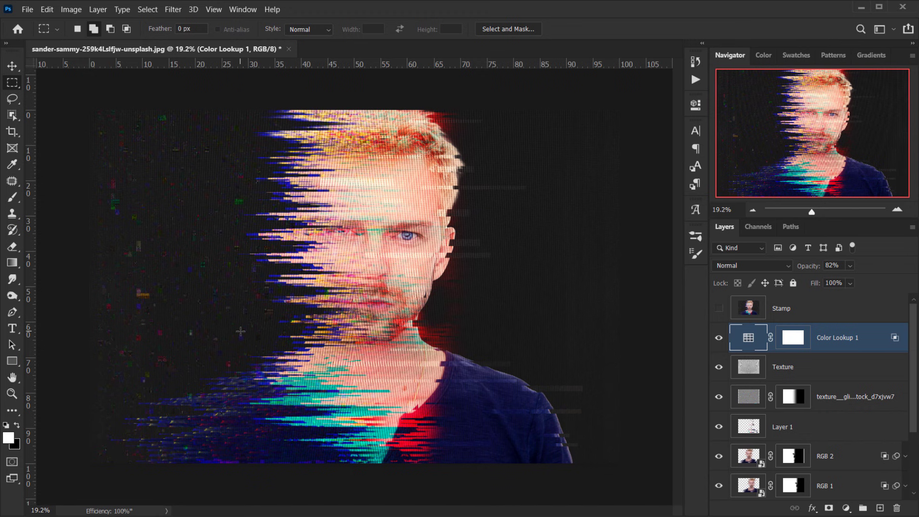
{"action": "scroll", "coordinate": [240, 332], "scroll_direction": "up", "scroll_amount": 1}
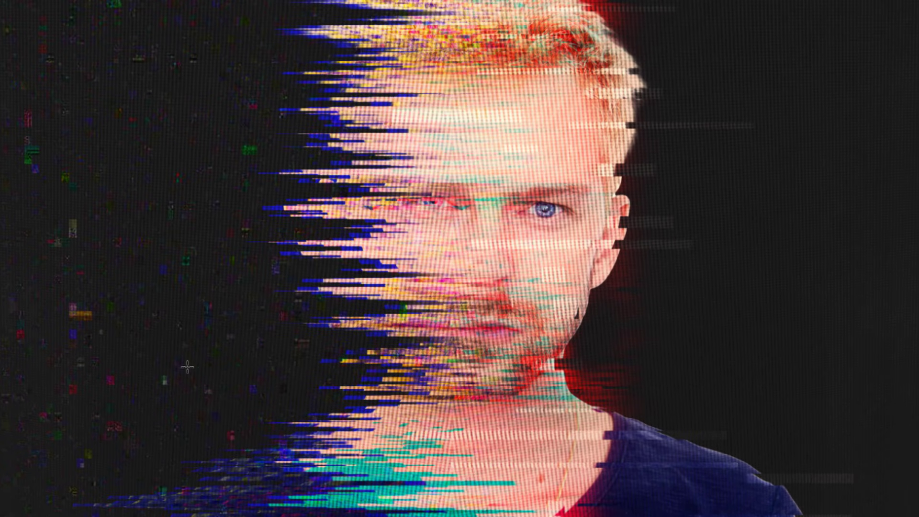